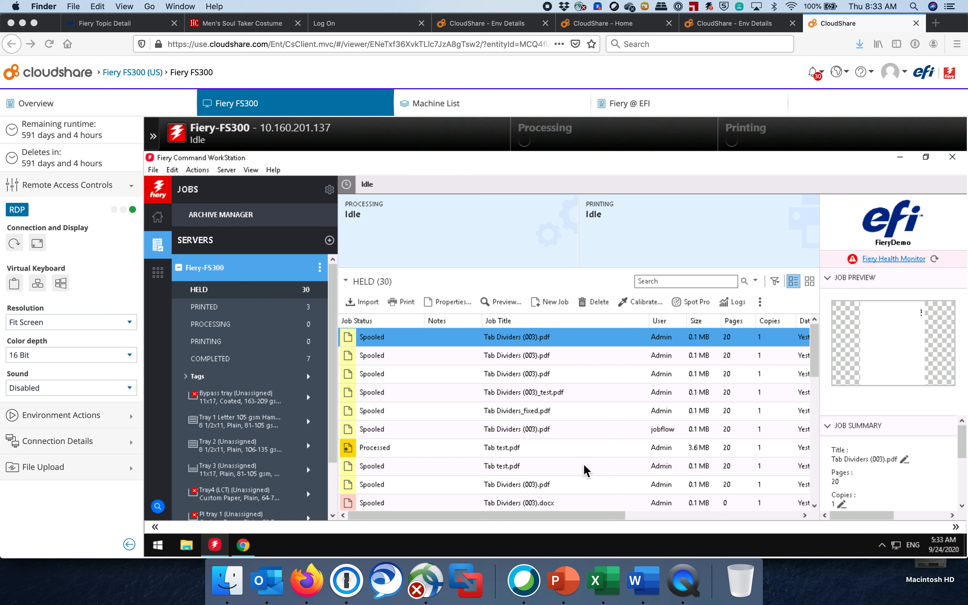
# Switch to the Tab Dividers (003) document in Word and examine the heading placement and page layout across its pages.
pyautogui.click(647, 588)
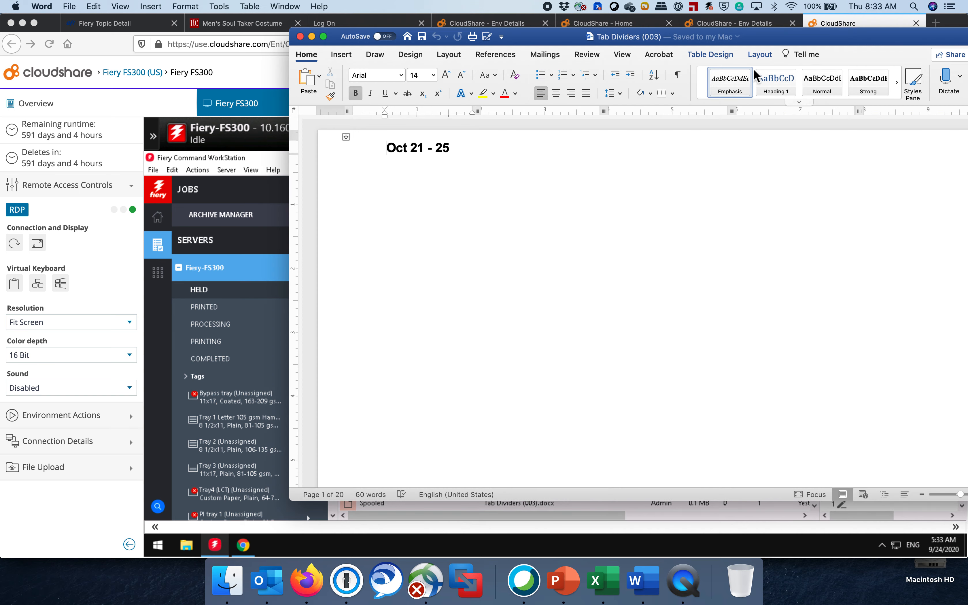
pyautogui.doubleClick(785, 40)
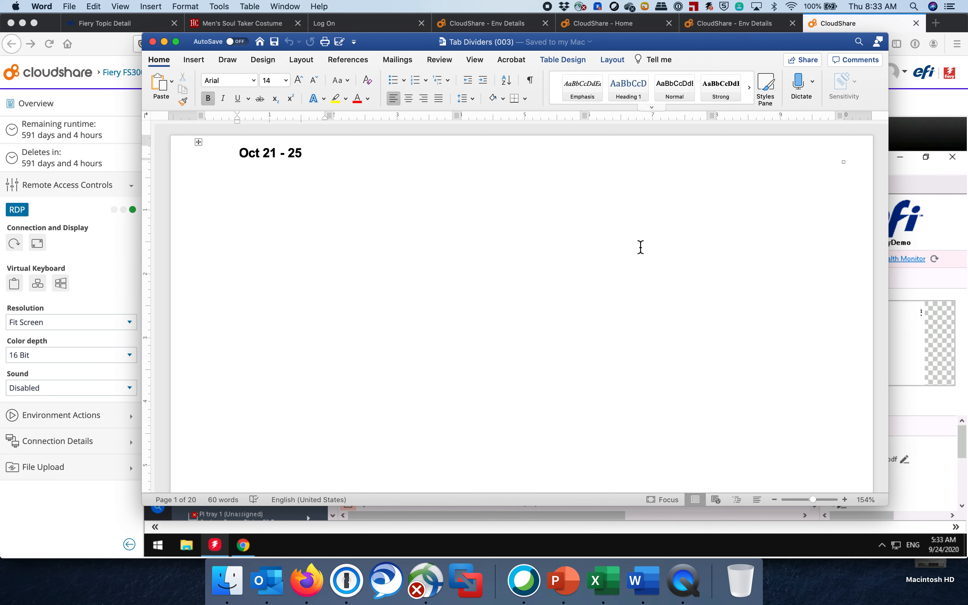
pyautogui.scroll(-15, 555, 347)
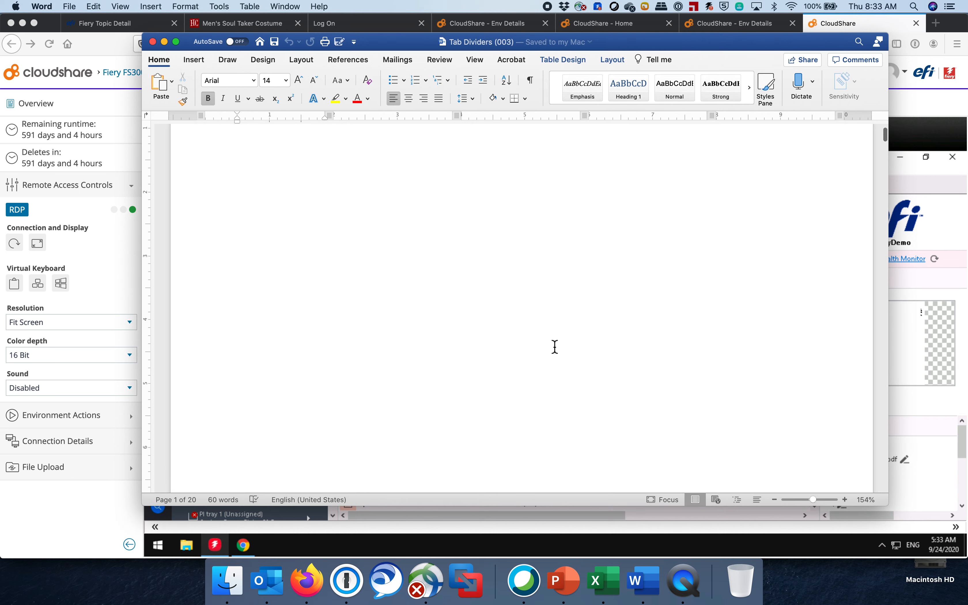
pyautogui.scroll(-15, 555, 347)
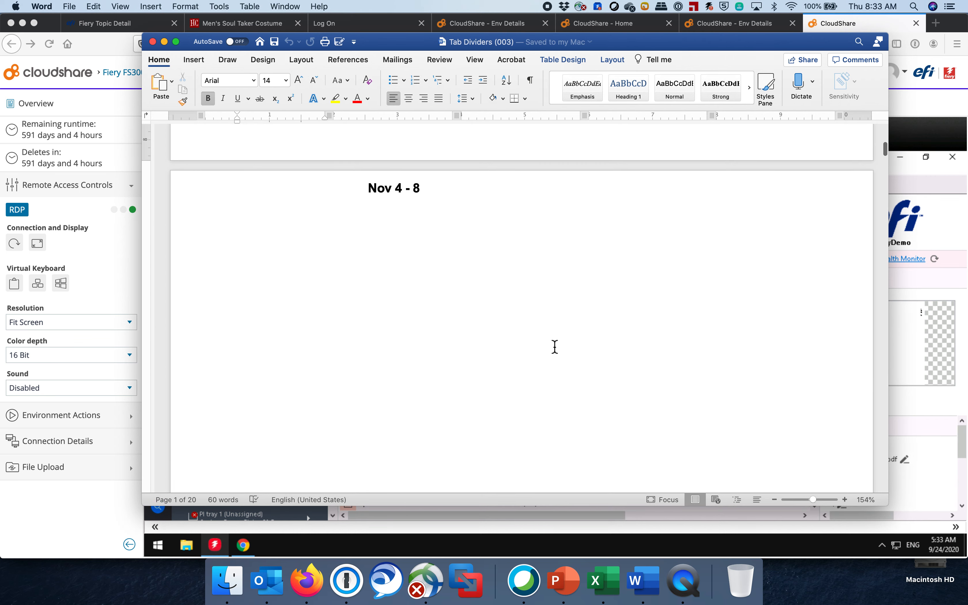
pyautogui.scroll(-8, 555, 347)
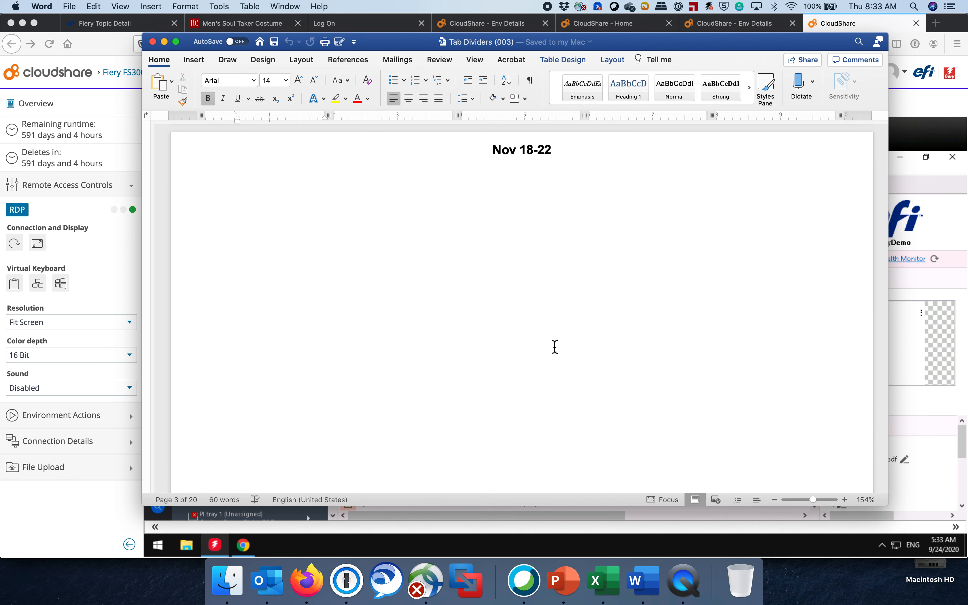
pyautogui.scroll(-20, 555, 346)
pyautogui.scroll(-10, 554, 347)
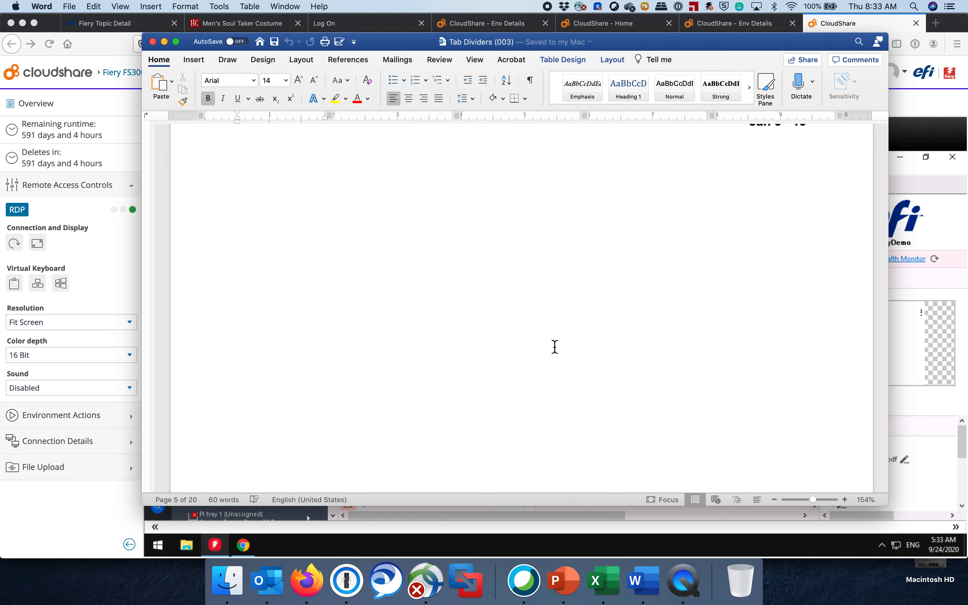
pyautogui.scroll(20, 555, 347)
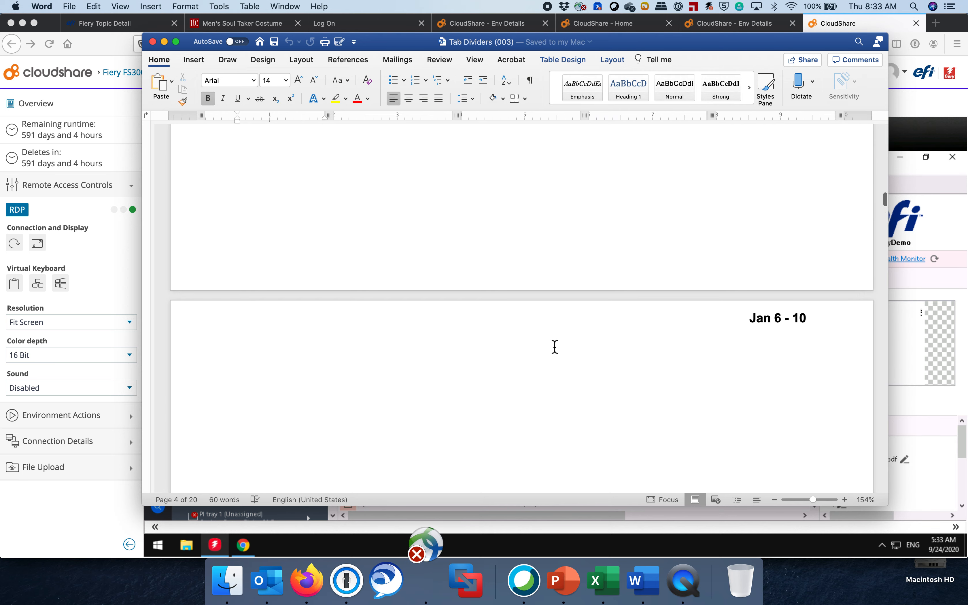
pyautogui.scroll(20, 555, 346)
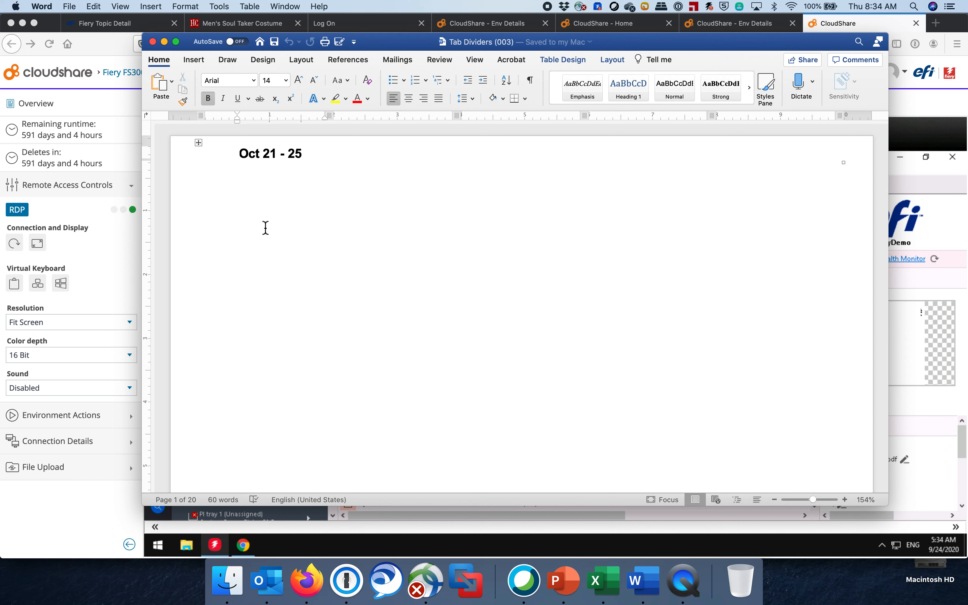
# Set the page orientation to portrait from the first page and check how the following page is laid out.
pyautogui.click(69, 6)
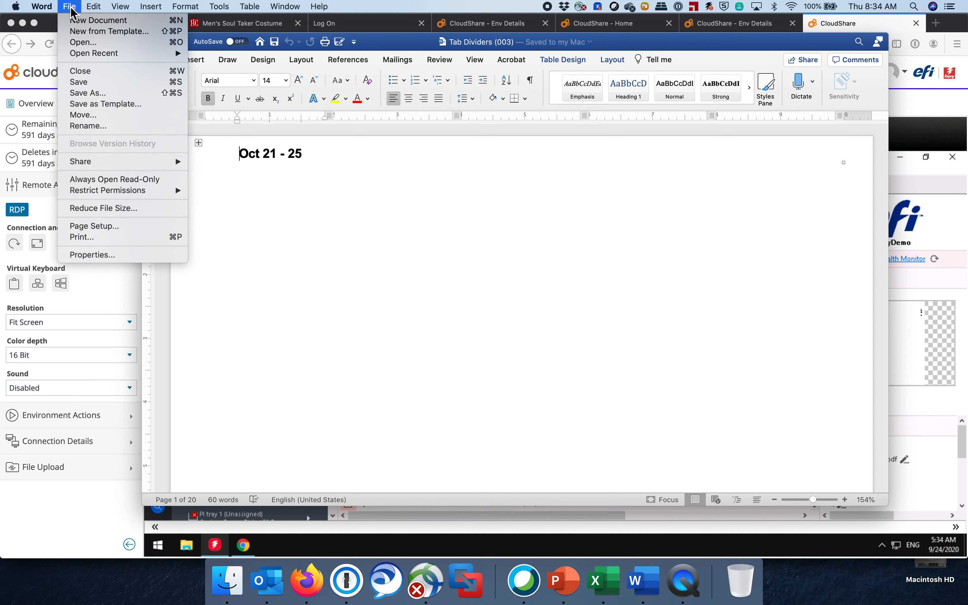
pyautogui.click(94, 230)
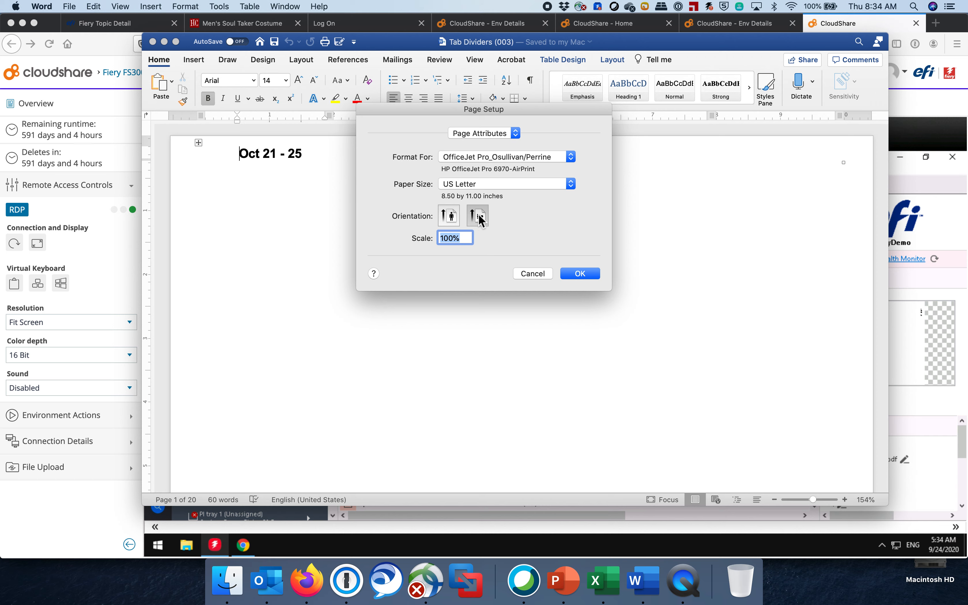
pyautogui.click(453, 220)
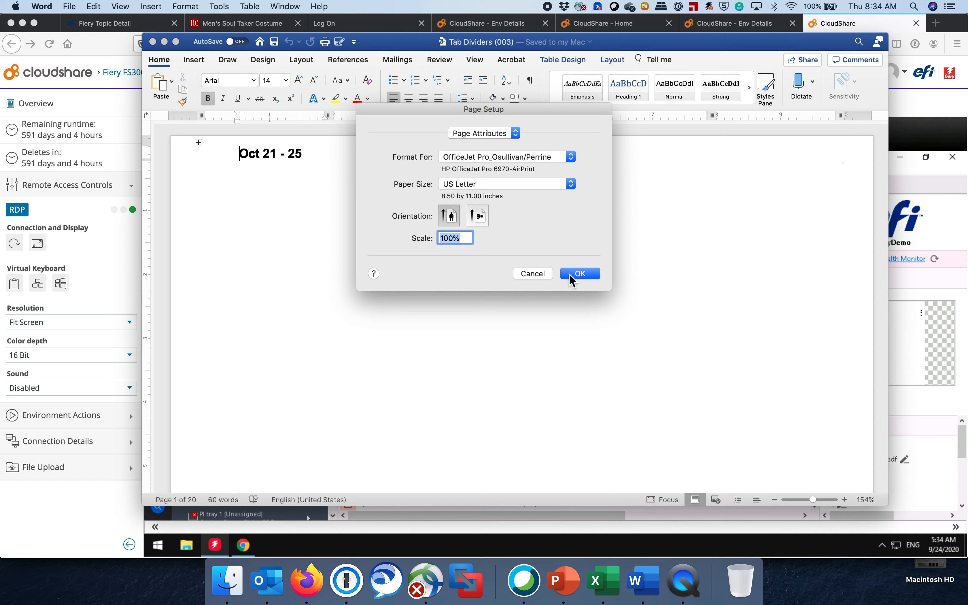
pyautogui.click(579, 275)
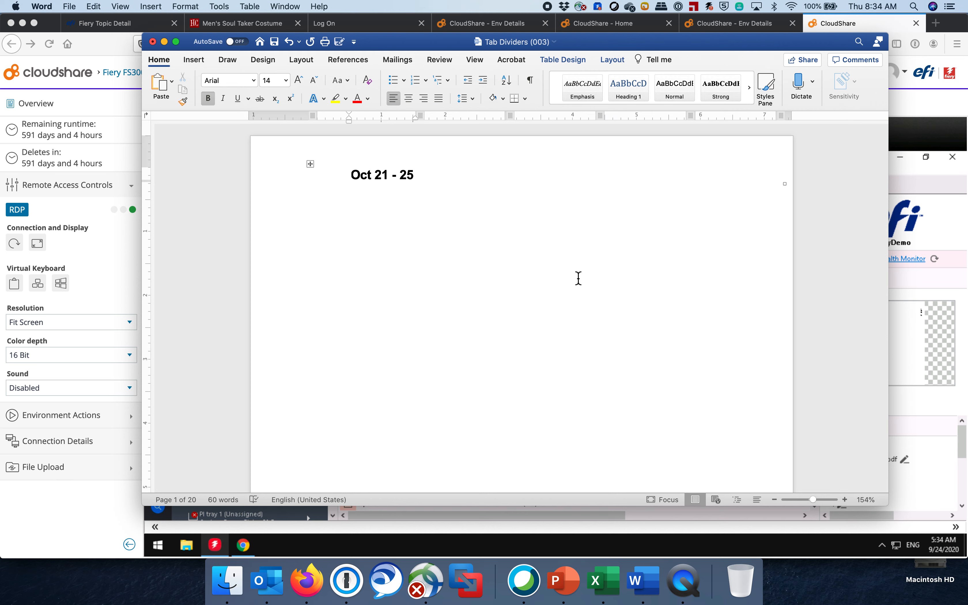
pyautogui.scroll(-10, 565, 344)
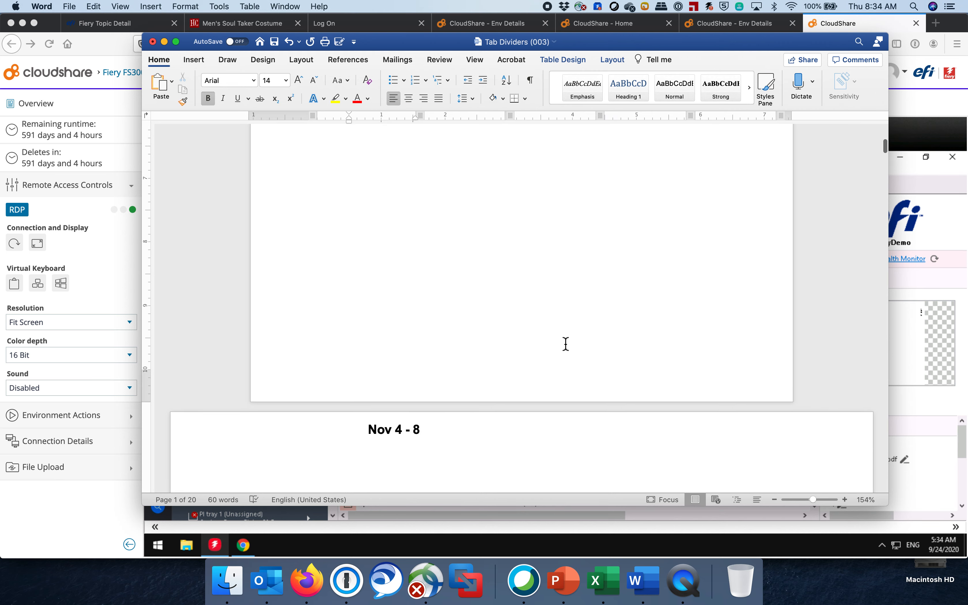
pyautogui.scroll(10, 565, 344)
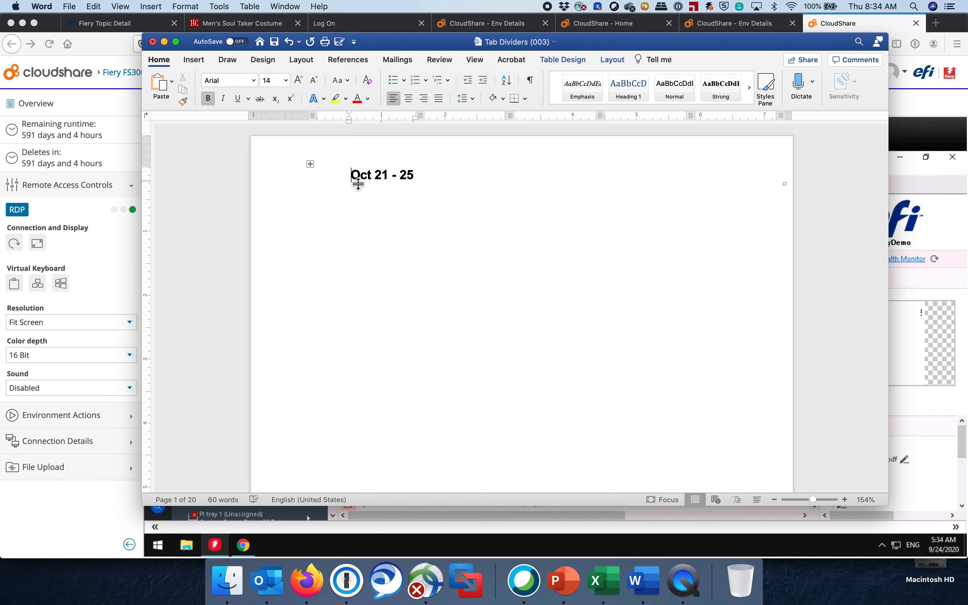
# Try to apply portrait orientation to the entire selected document, and undo the page setup changes.
pyautogui.press('super+a')
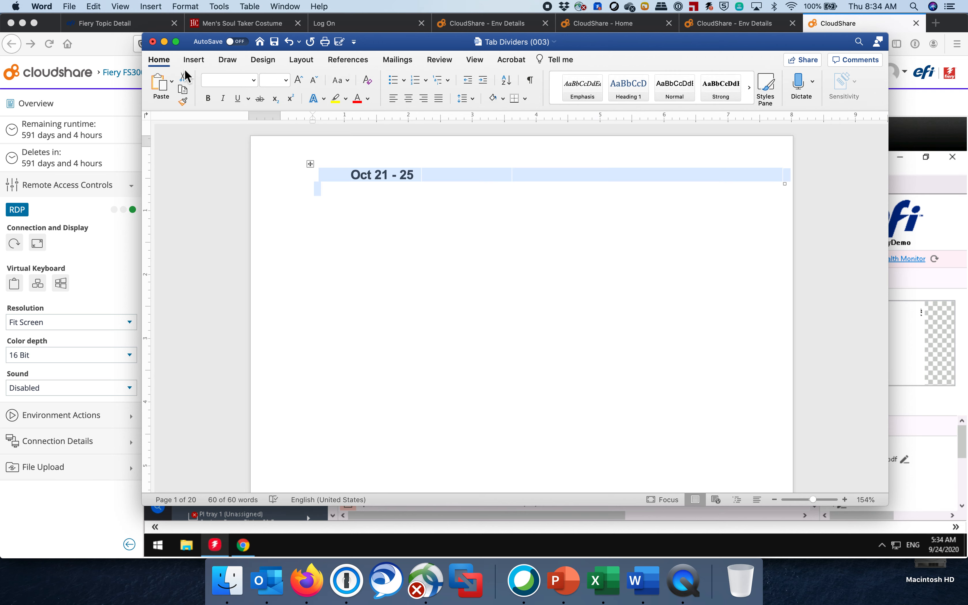
pyautogui.click(70, 6)
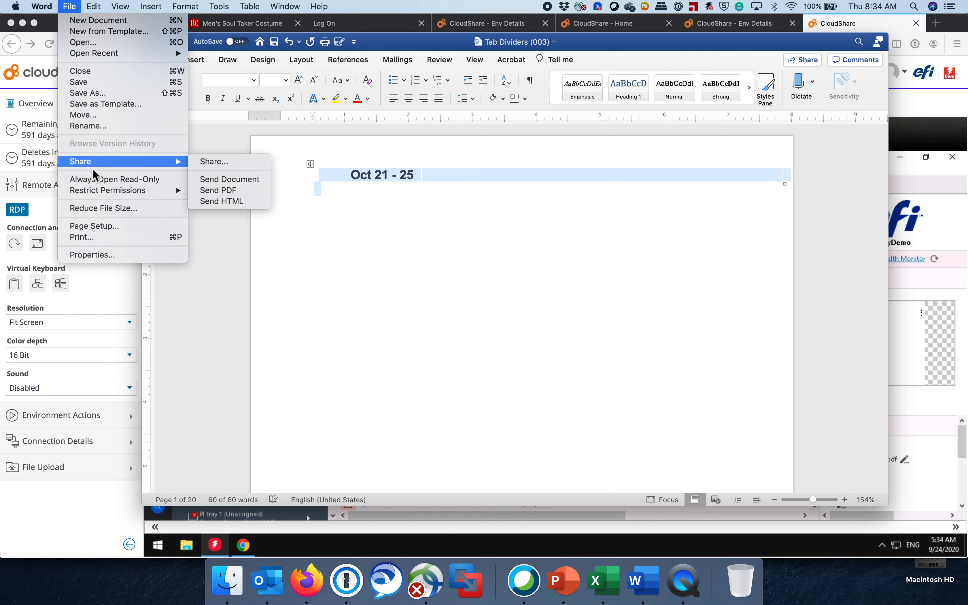
pyautogui.click(92, 226)
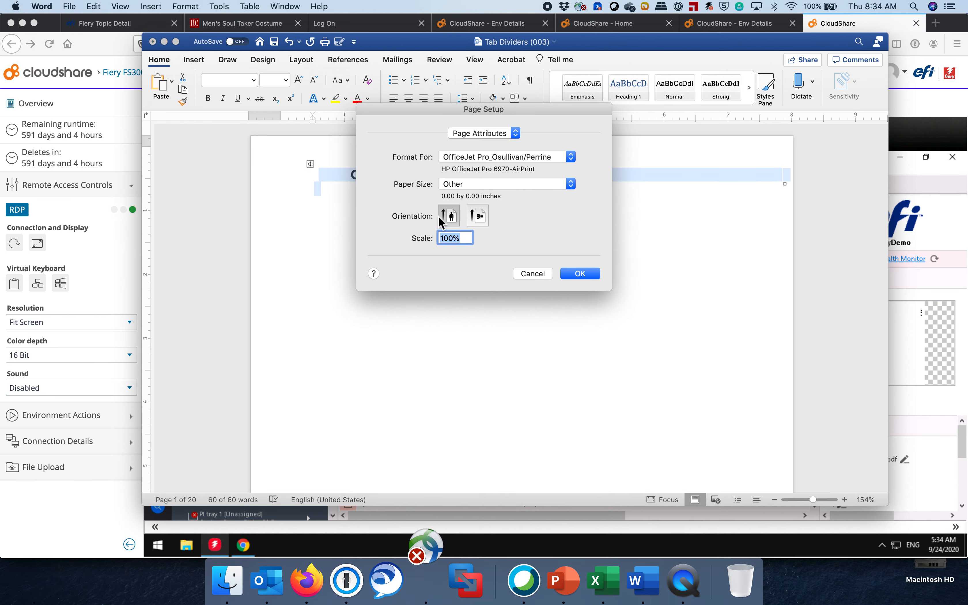
pyautogui.click(451, 218)
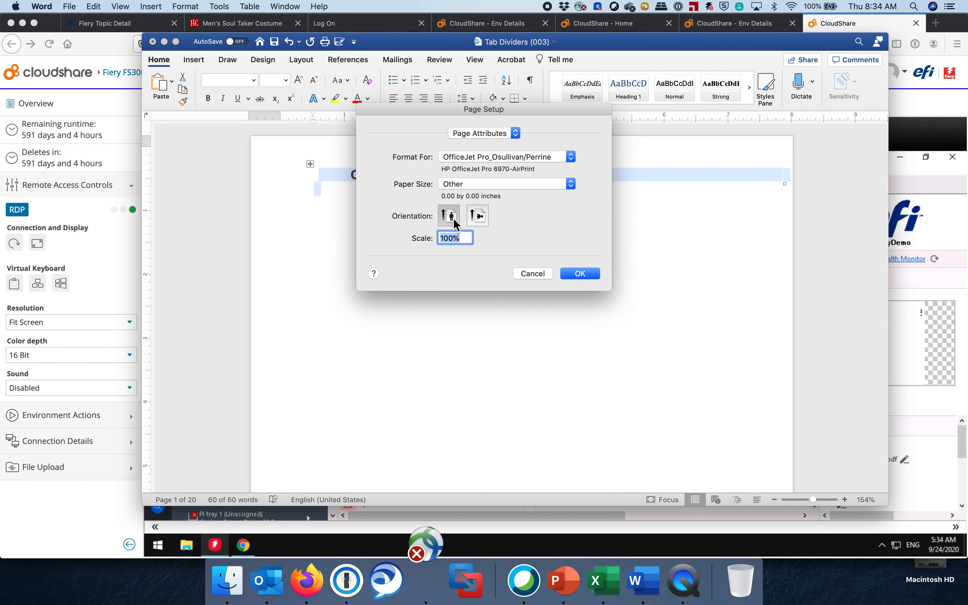
pyautogui.click(580, 274)
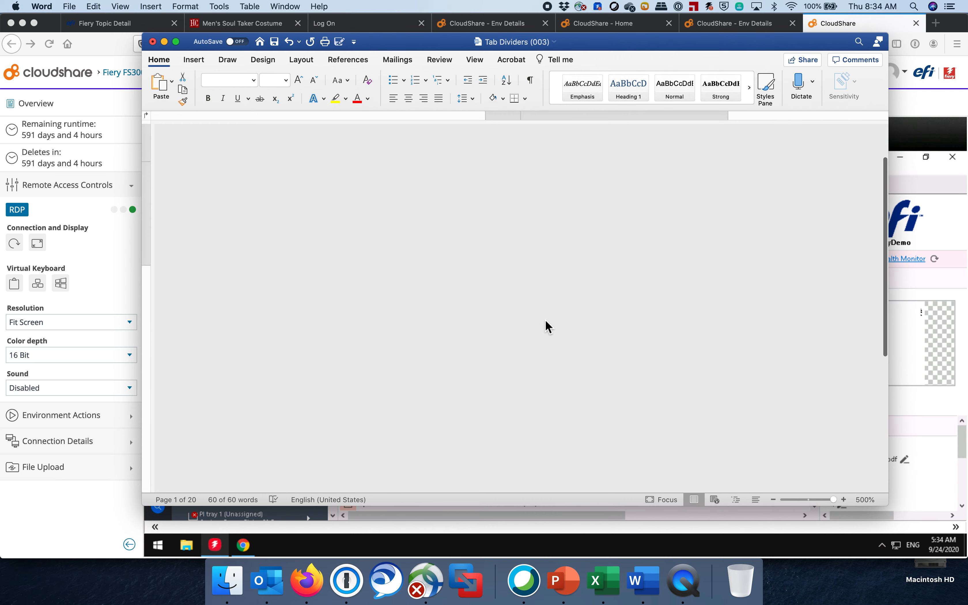
pyautogui.click(289, 41)
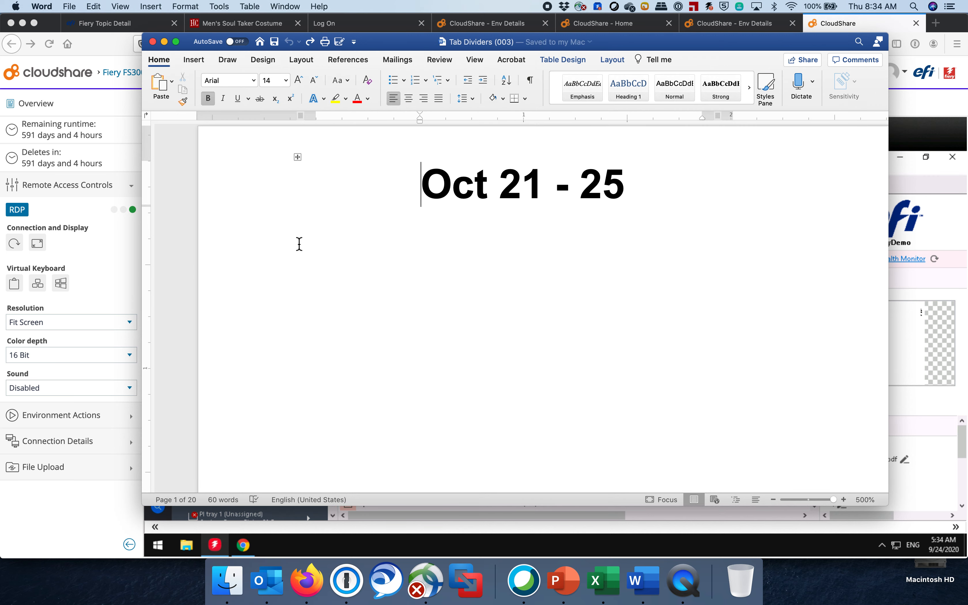
# Select the whole document and change its page orientation from landscape to portrait.
pyautogui.press('super+a')
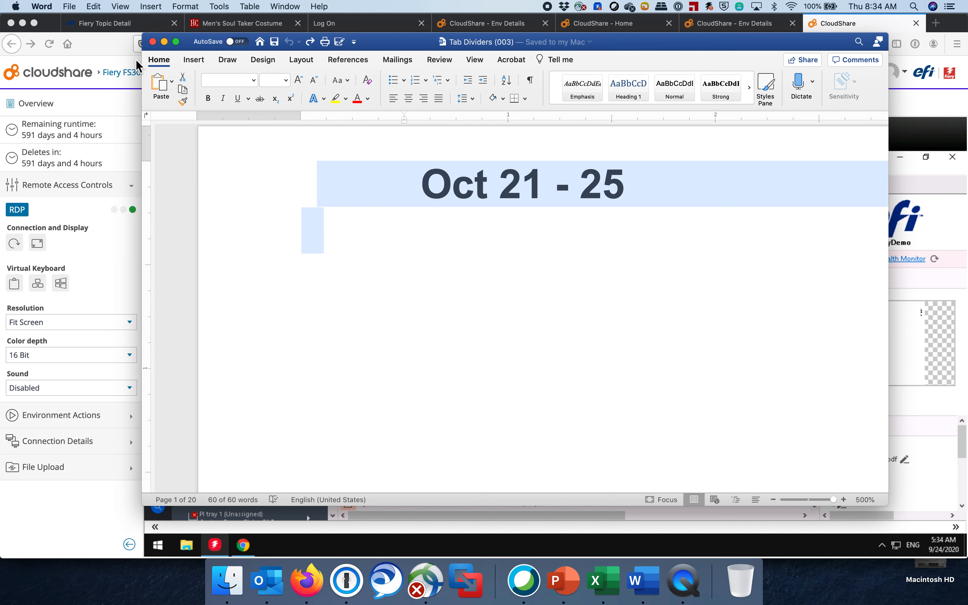
pyautogui.click(69, 6)
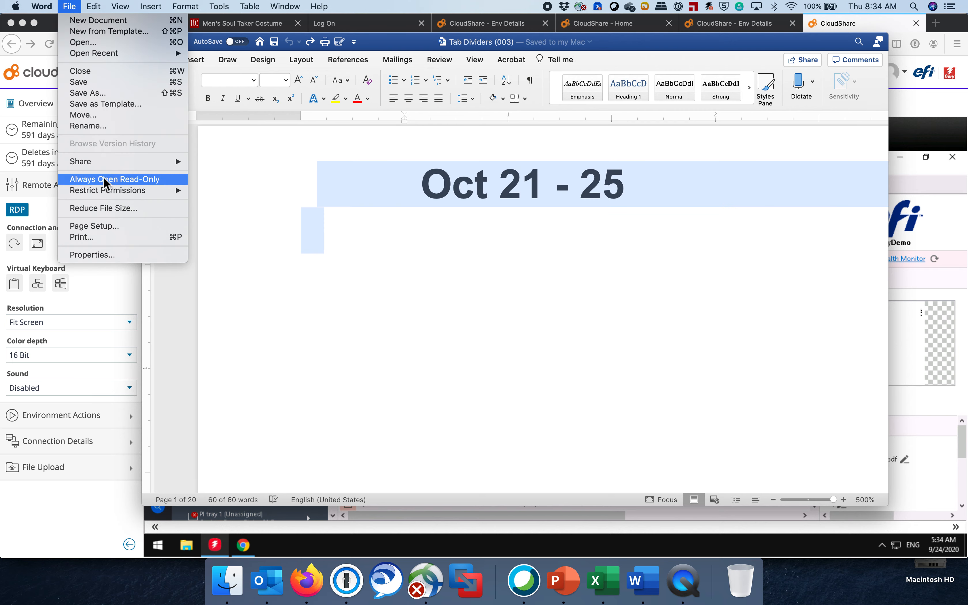
pyautogui.click(94, 225)
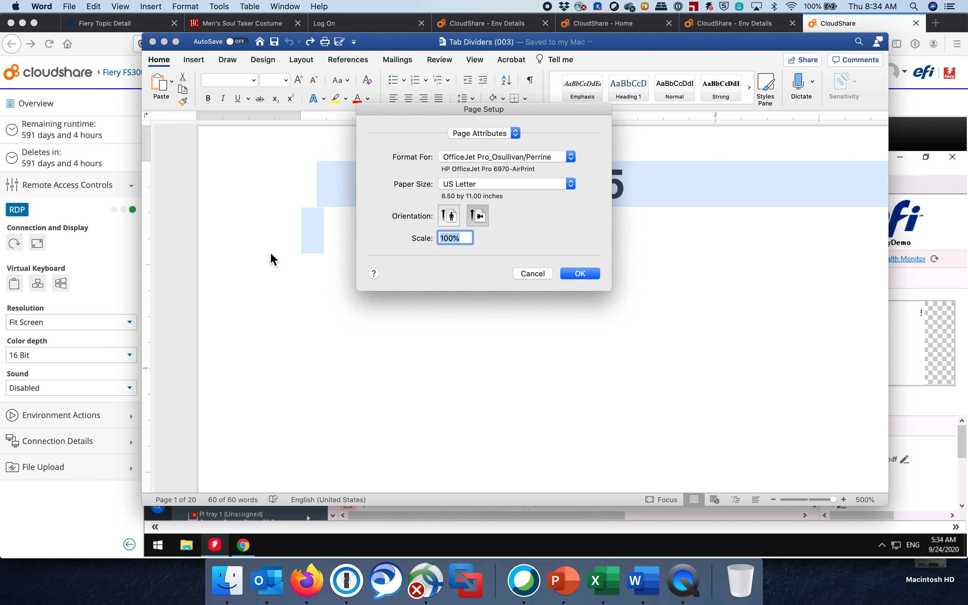
pyautogui.click(445, 222)
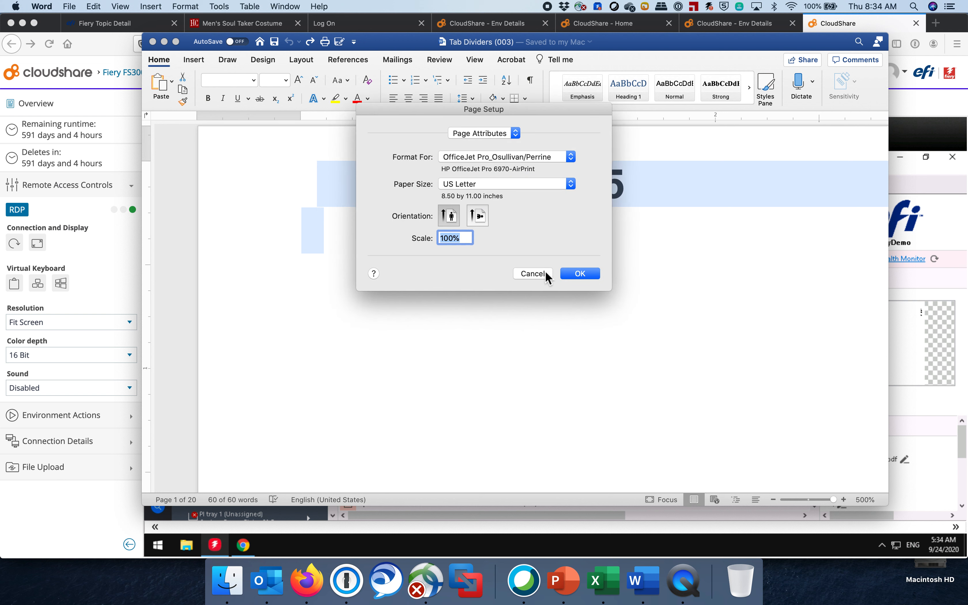
pyautogui.click(572, 276)
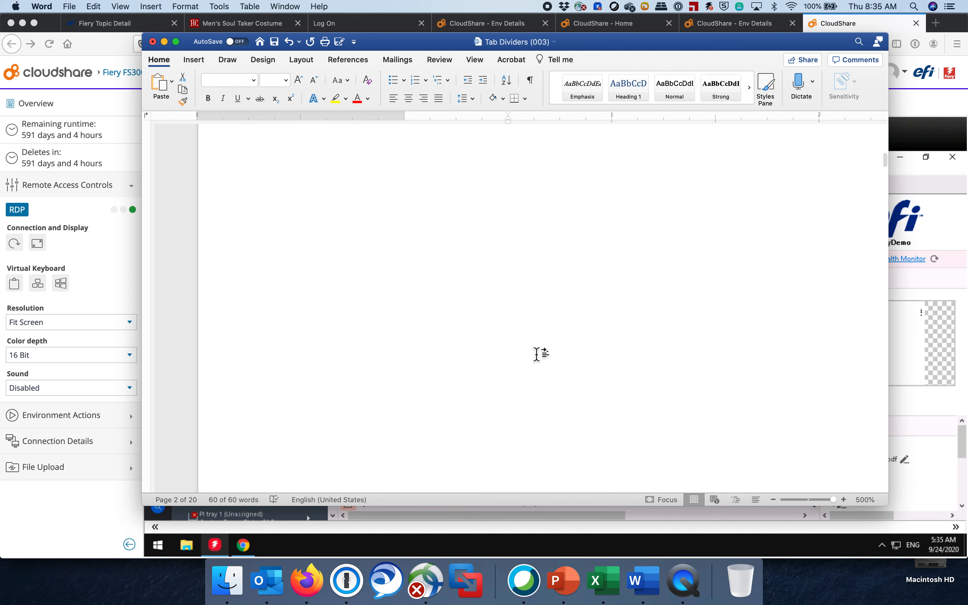
# Save the document as a PDF named Tab Dividers (003) in the Downloads folder, replacing the existing file.
pyautogui.click(69, 7)
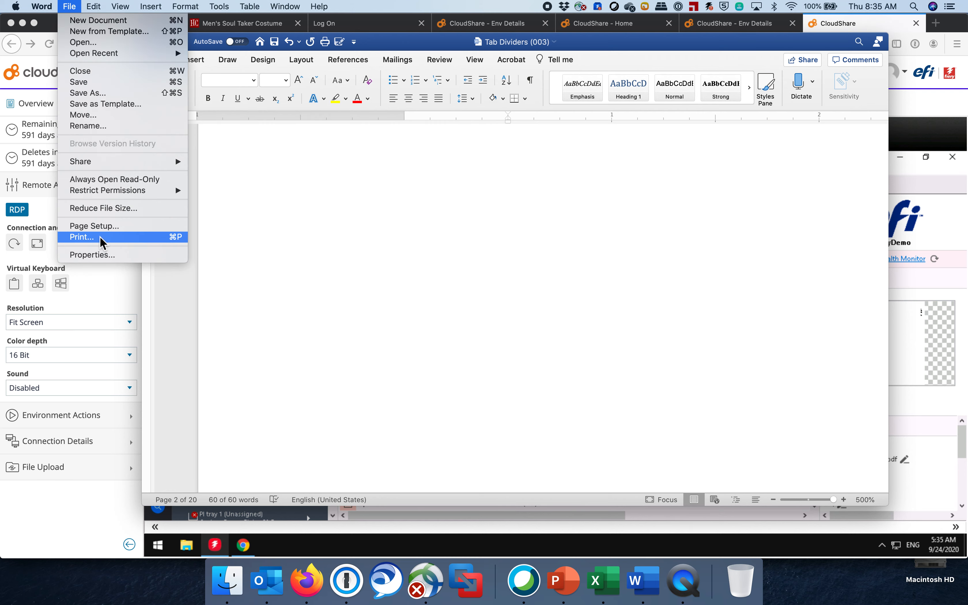
pyautogui.click(86, 237)
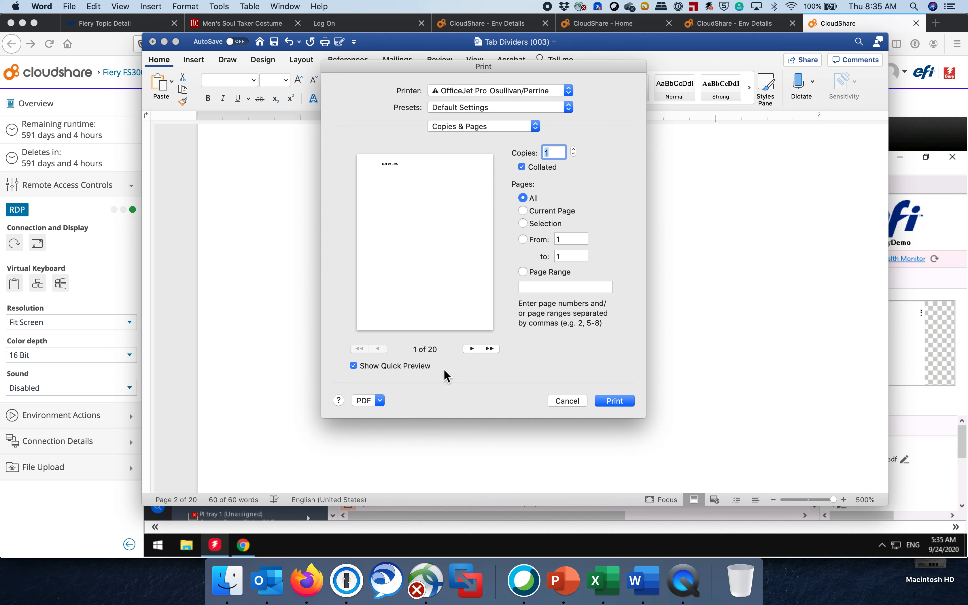
pyautogui.click(379, 401)
pyautogui.click(382, 424)
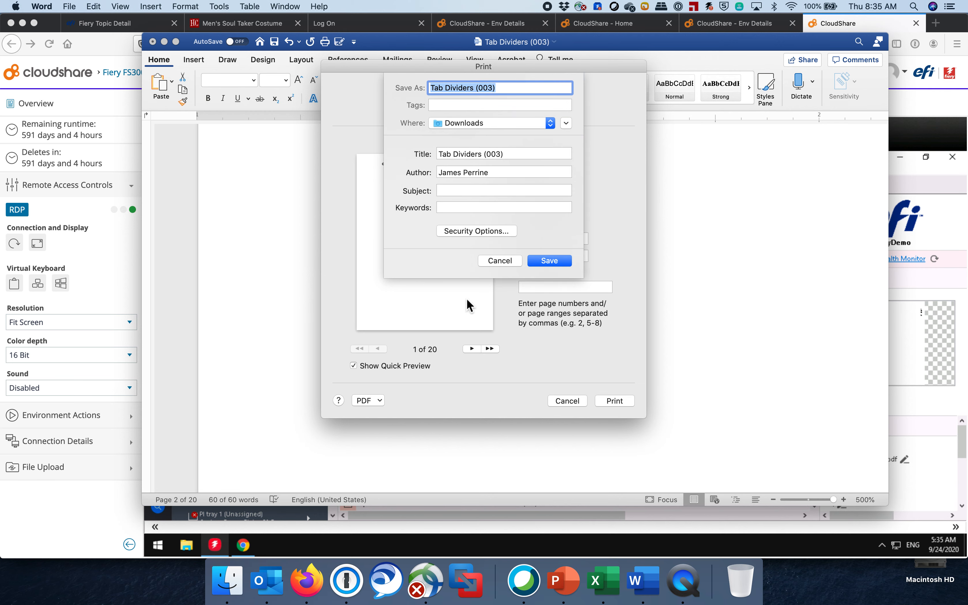
pyautogui.click(548, 261)
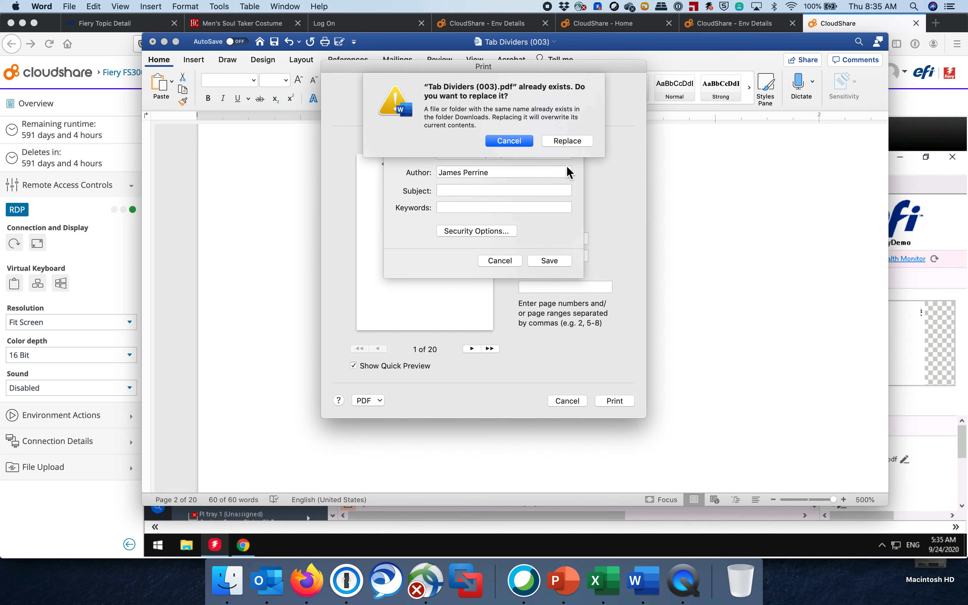
pyautogui.click(573, 142)
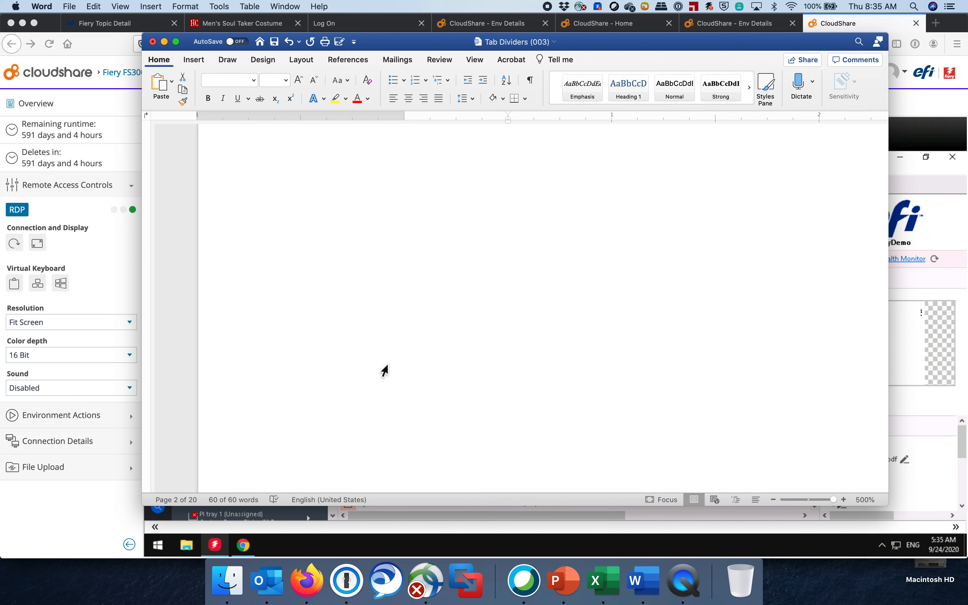
# Open Tab Dividers (003).pdf from the Downloads folder in Finder and check the orientation and headings of its pages.
pyautogui.click(225, 584)
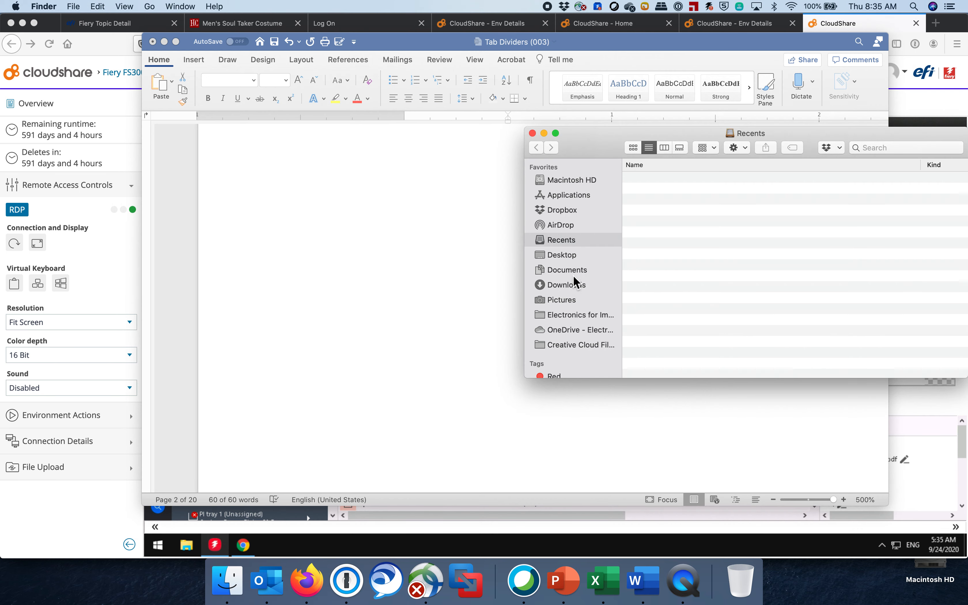
pyautogui.click(572, 283)
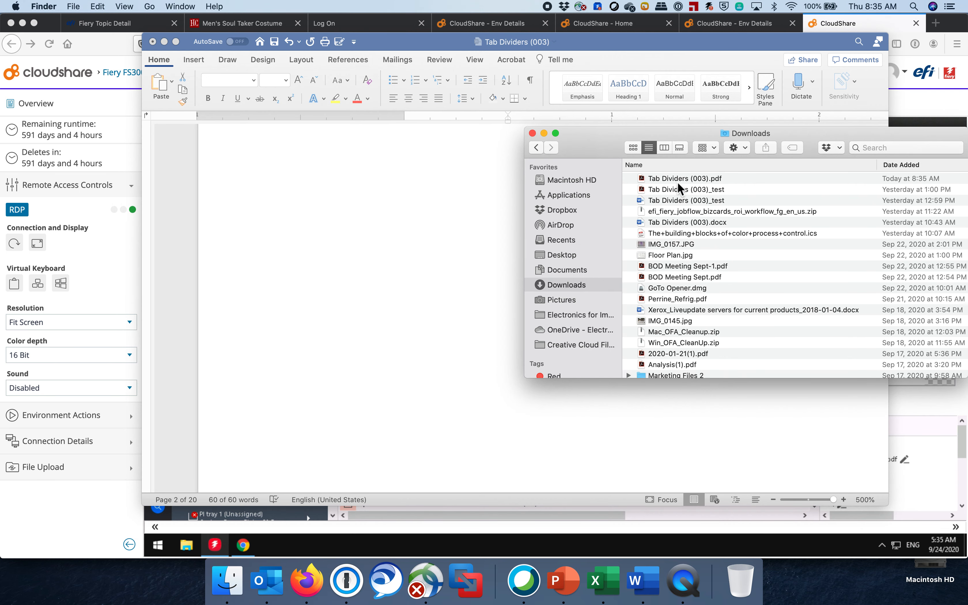
pyautogui.click(681, 182)
pyautogui.doubleClick(681, 182)
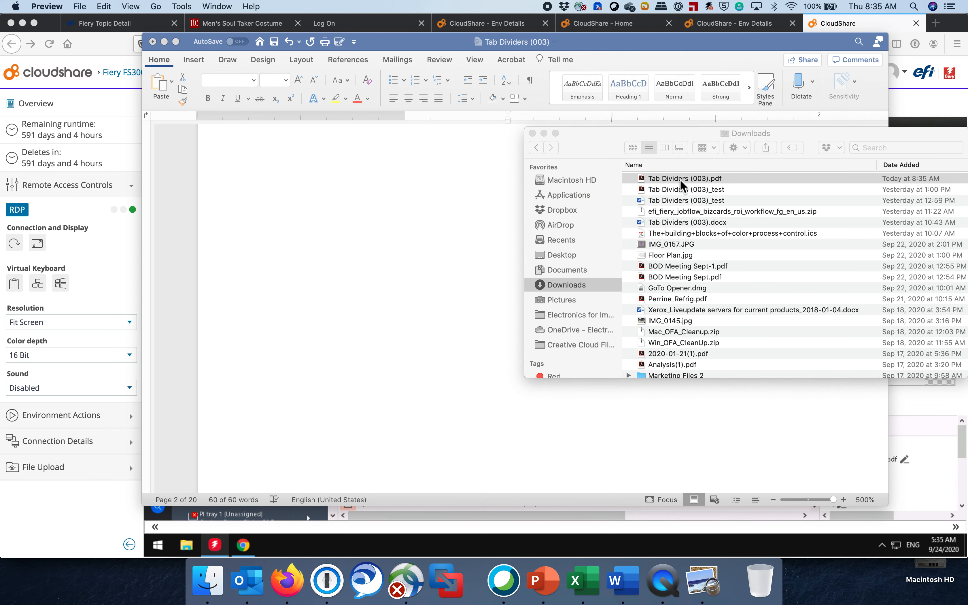
pyautogui.scroll(-3, 414, 246)
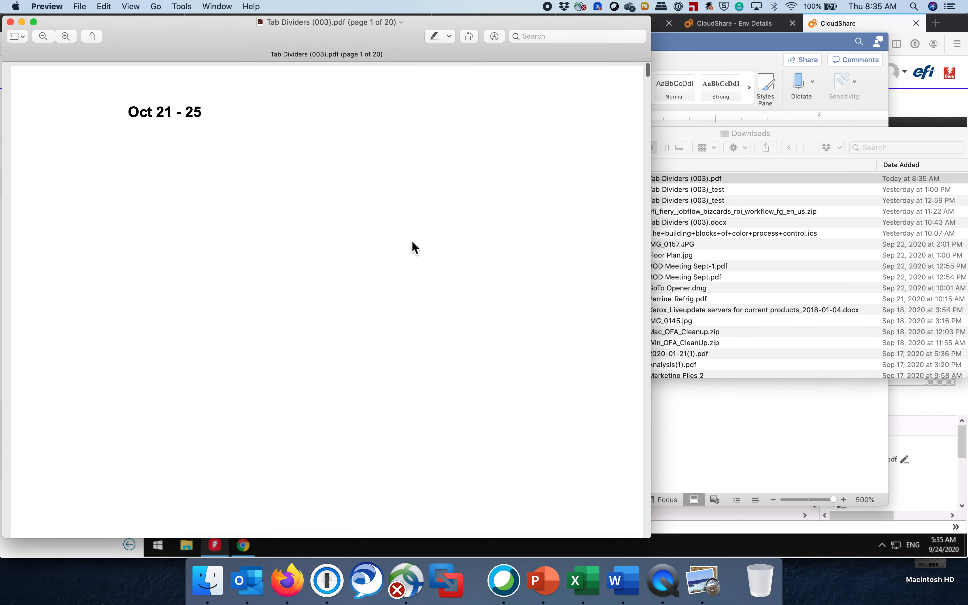
pyautogui.scroll(-5, 413, 246)
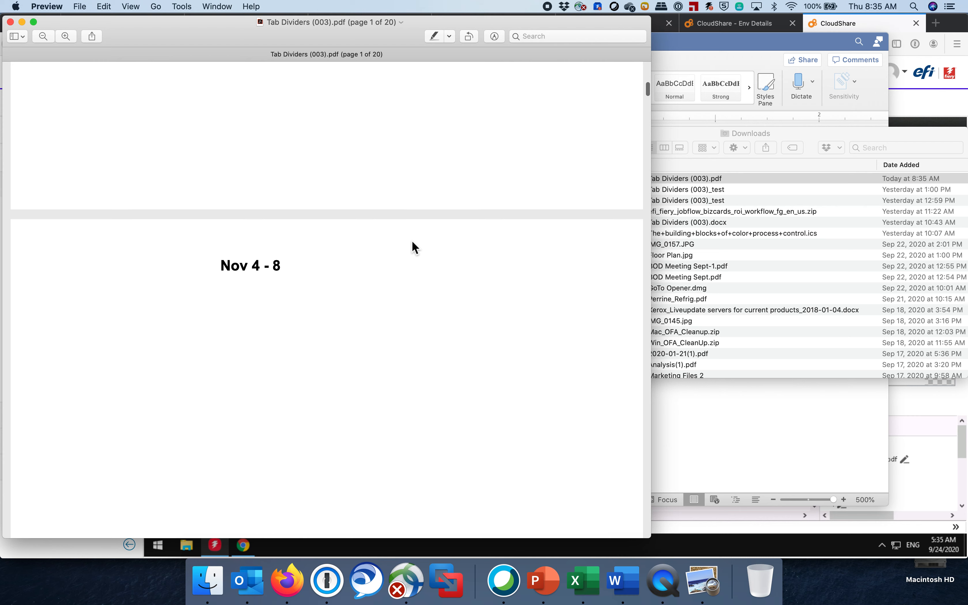
# Review the first page of Tab Dividers (003).pdf in Preview, reopening the file once, and close it.
pyautogui.scroll(3, 341, 354)
pyautogui.scroll(10, 340, 353)
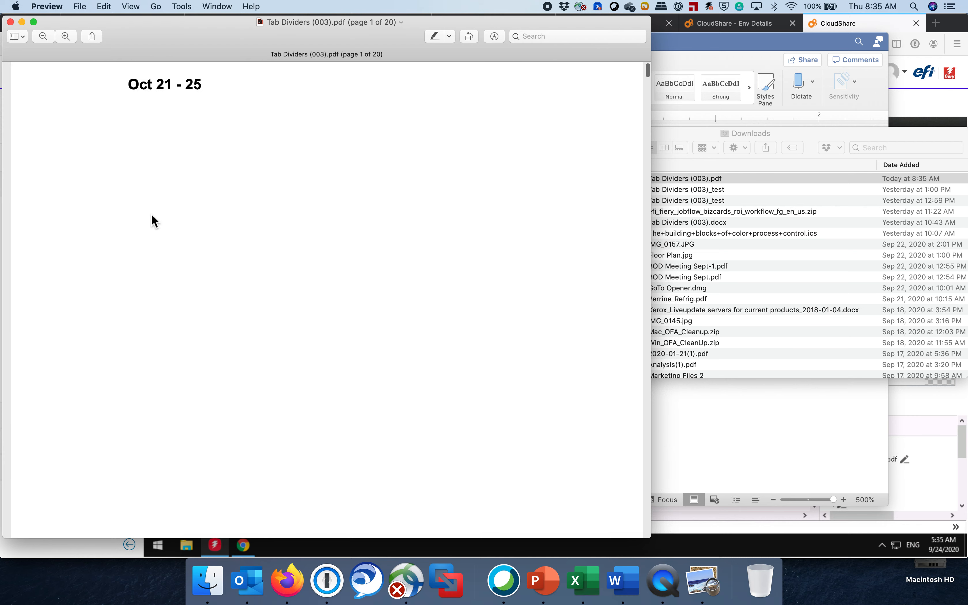
pyautogui.click(10, 22)
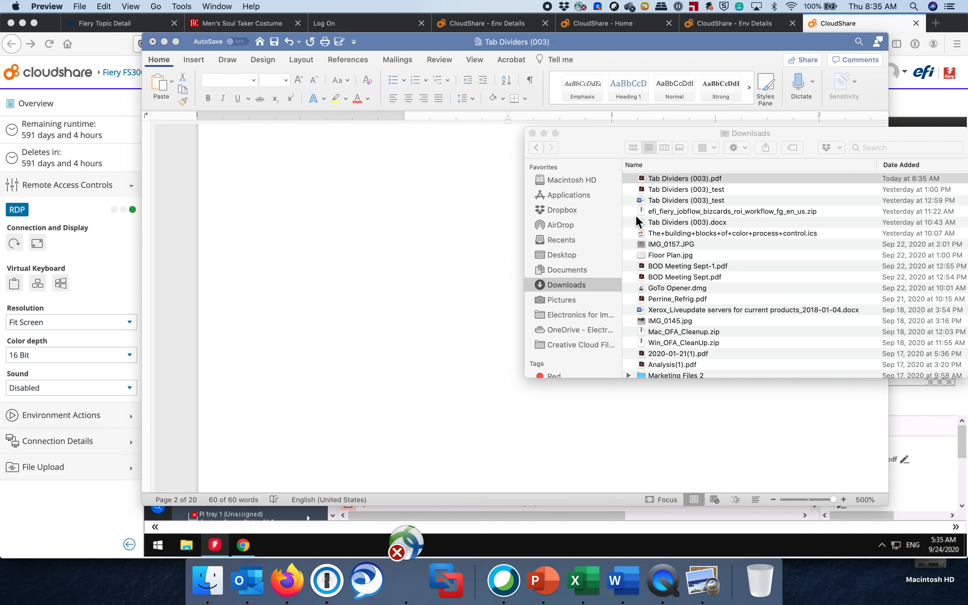
pyautogui.doubleClick(665, 178)
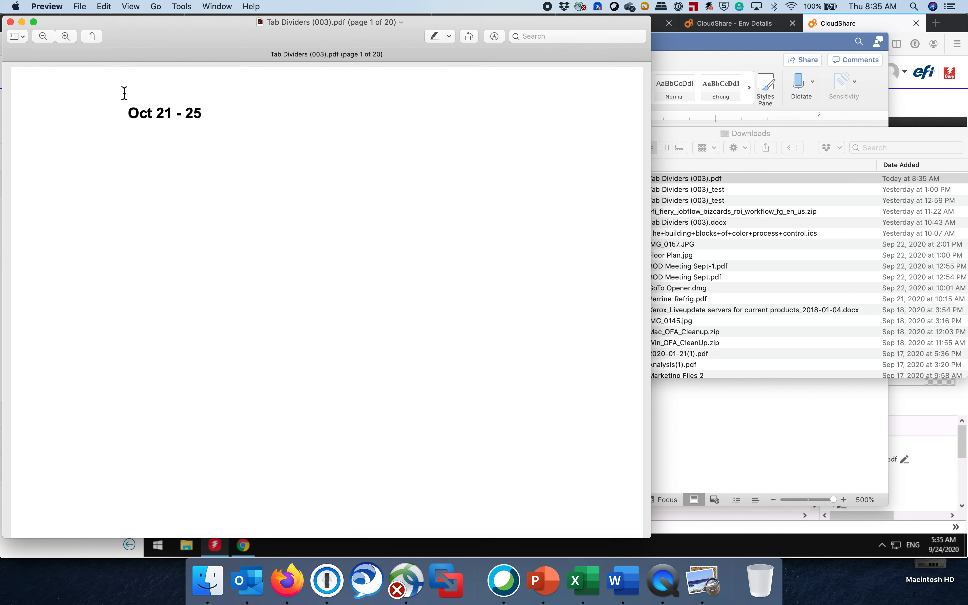
pyautogui.click(11, 22)
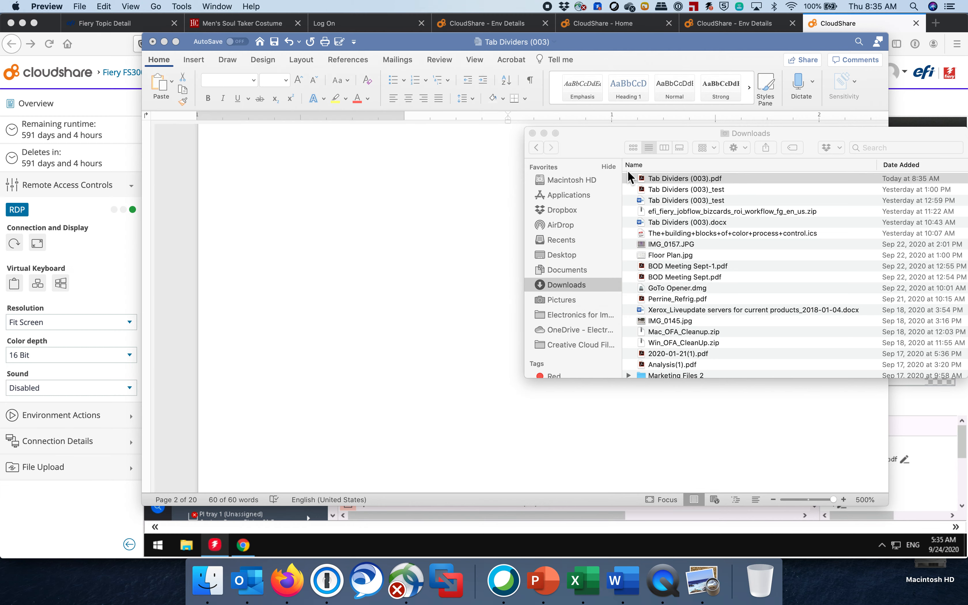
# Open Tab Dividers (003).pdf from the Downloads folder with Adobe Acrobat instead of the default viewer.
pyautogui.rightClick(664, 180)
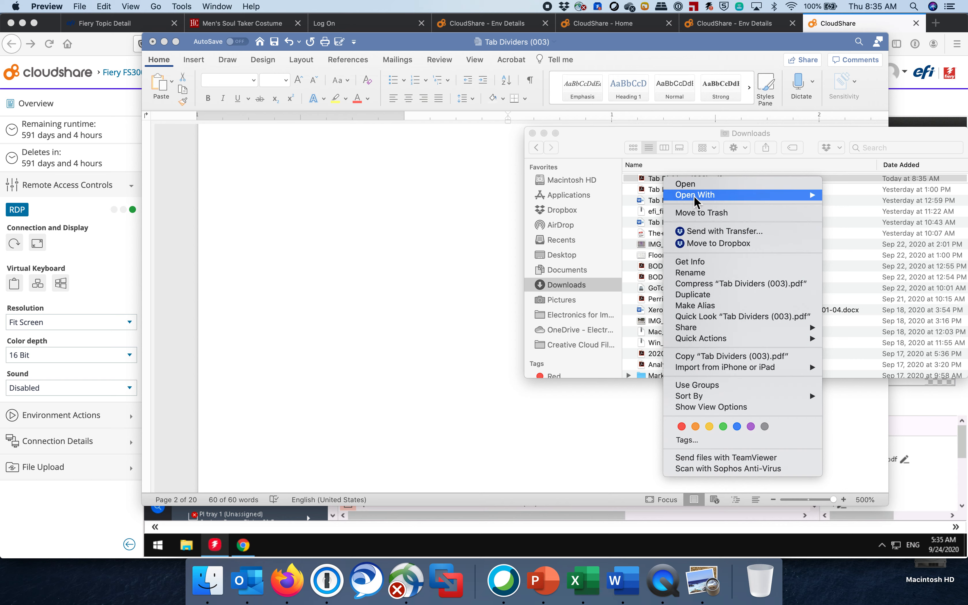
pyautogui.moveTo(694, 196)
pyautogui.click(631, 215)
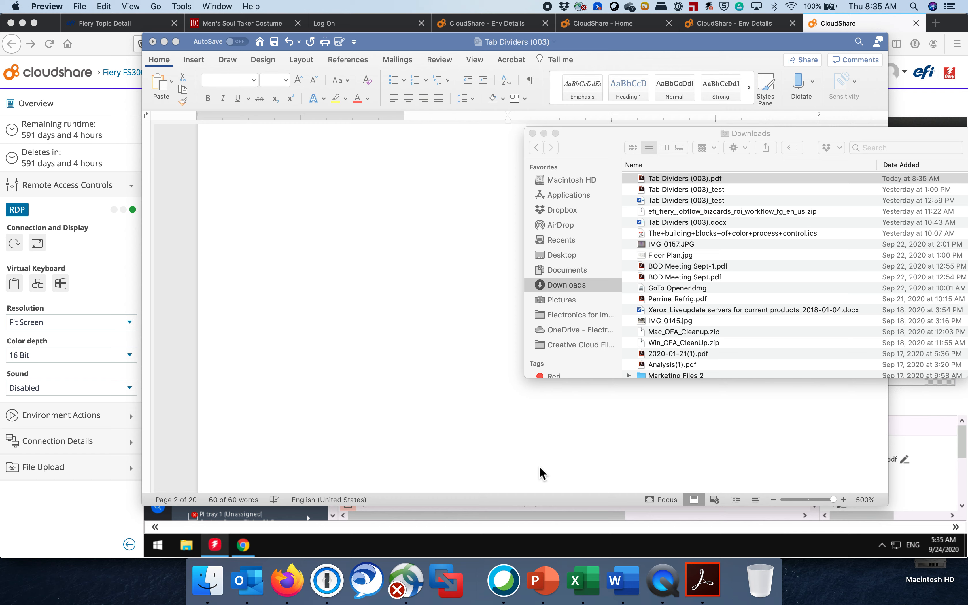
# Switch to the remote Fiery session in Firefox and open the Tab Dividers (003) PDF stored on the server's desktop.
pyautogui.click(288, 582)
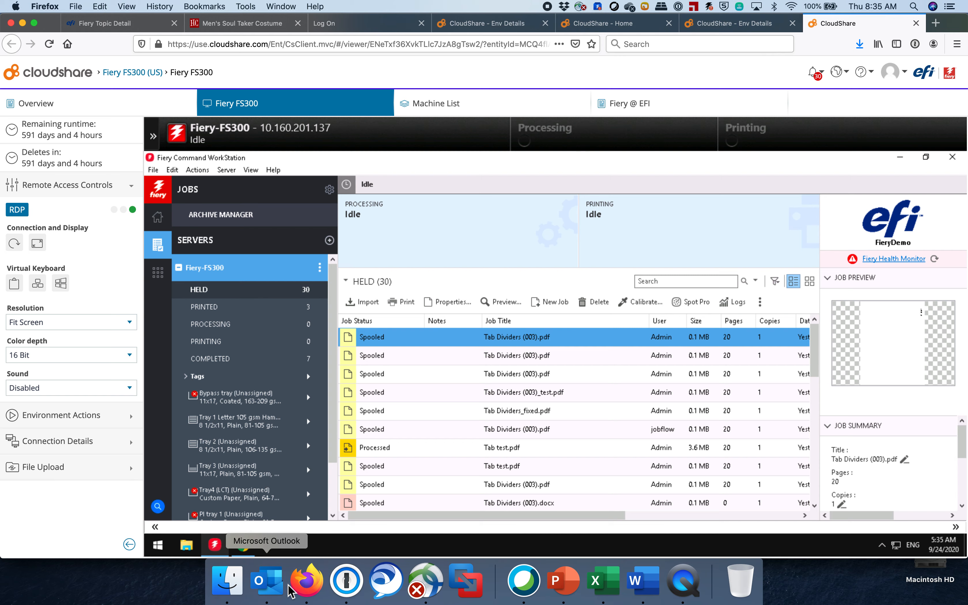
pyautogui.click(186, 550)
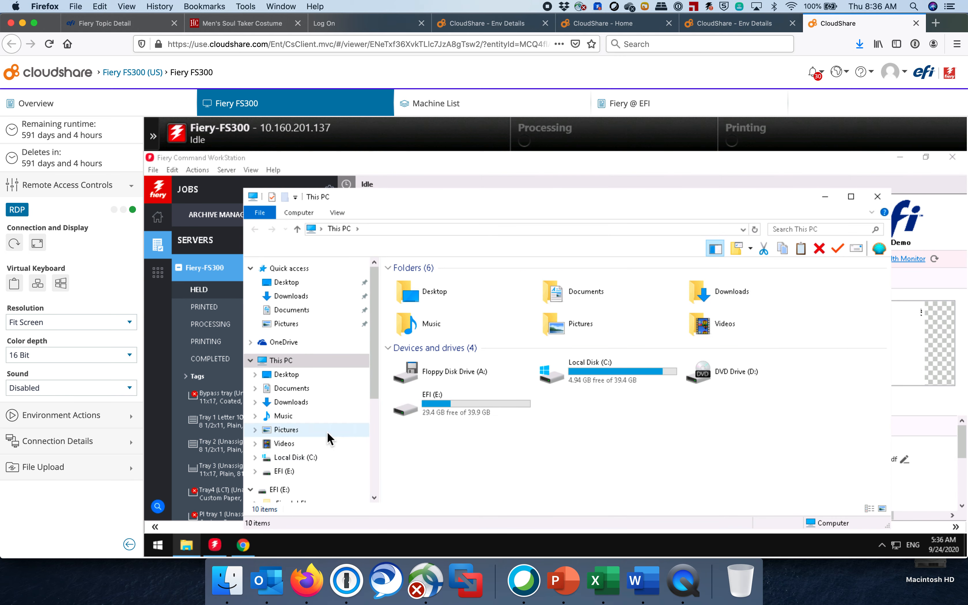
pyautogui.click(298, 459)
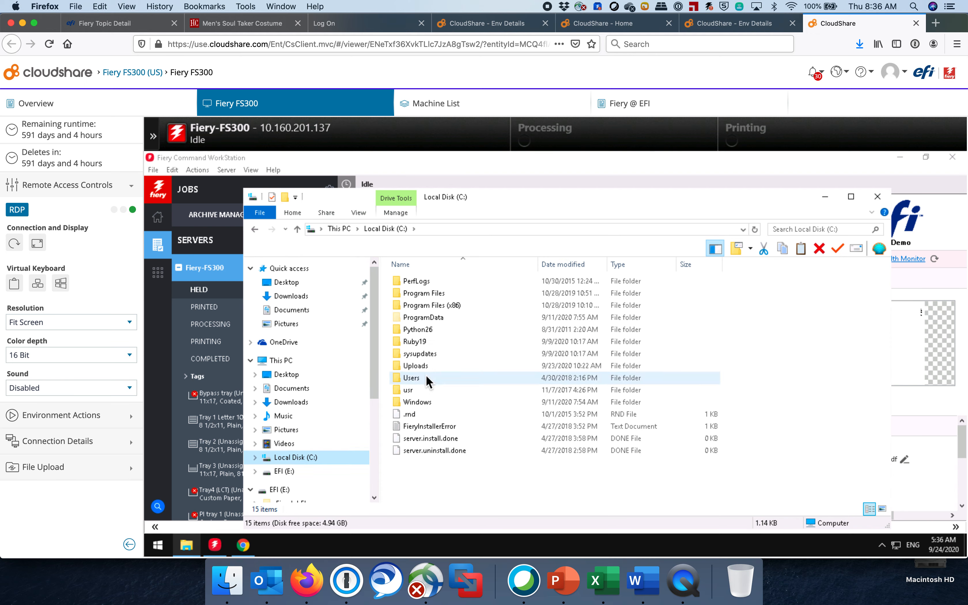
pyautogui.doubleClick(423, 369)
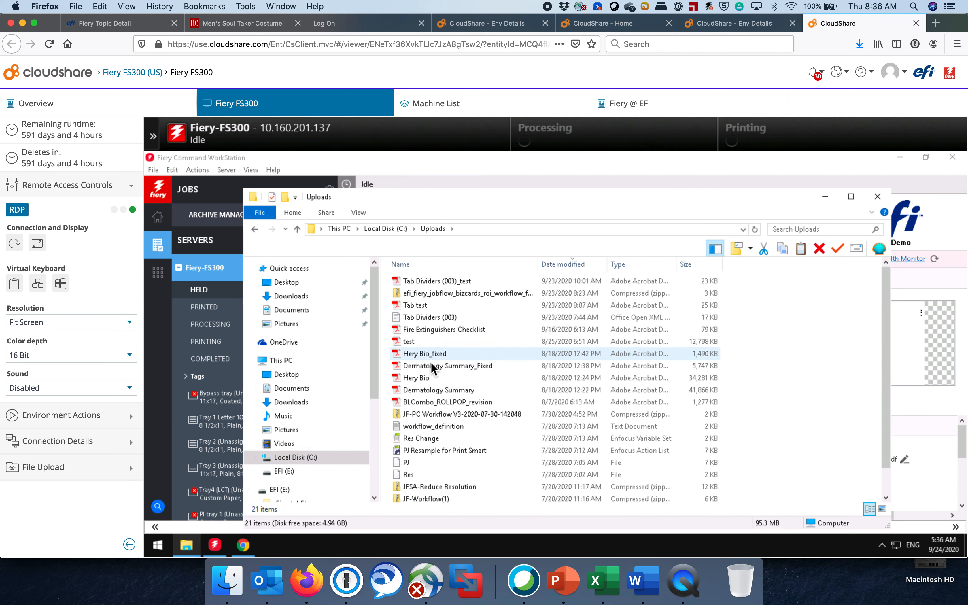
pyautogui.click(297, 378)
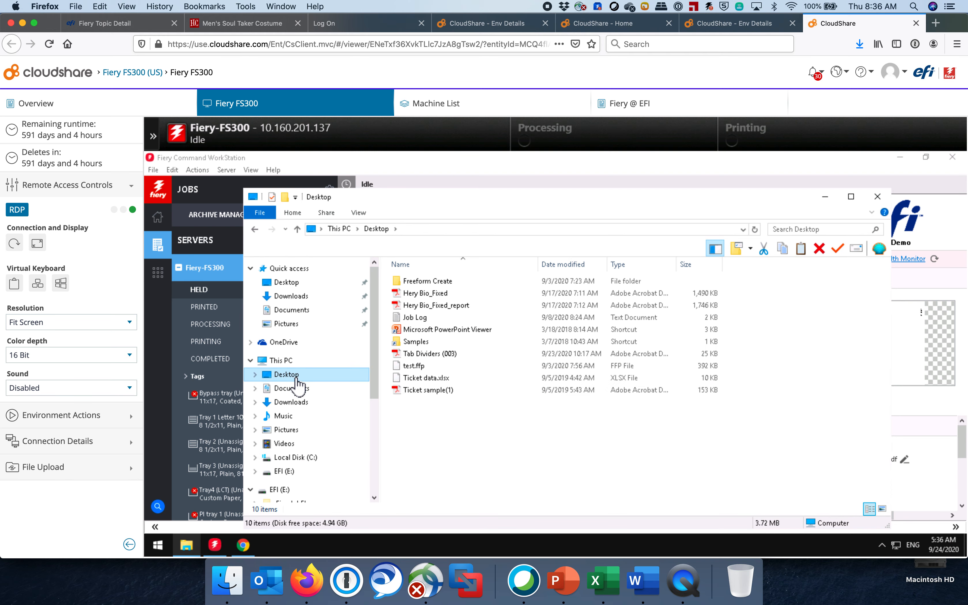
pyautogui.doubleClick(435, 353)
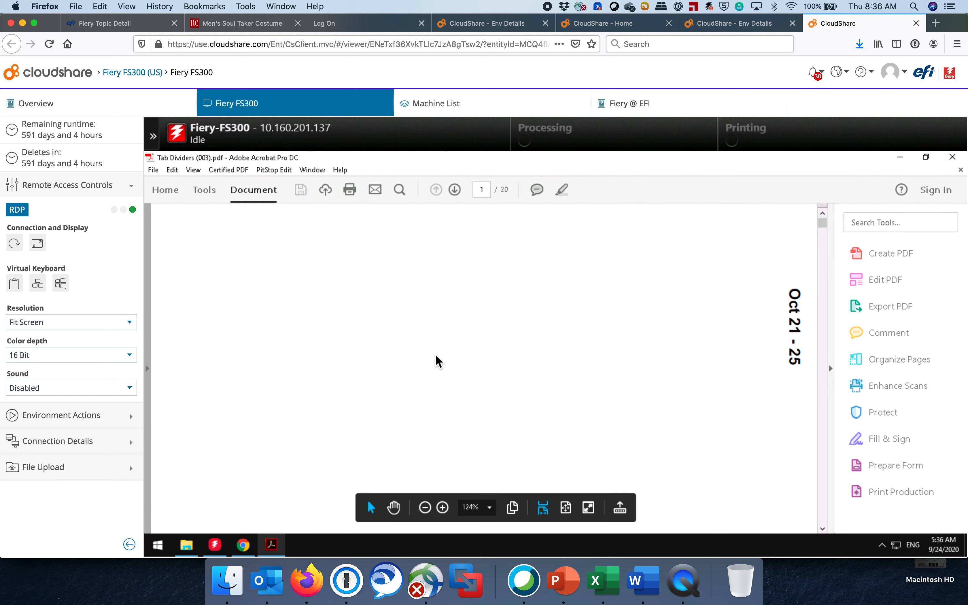
# Check the heading positions on pages 1 and 2 using the page thumbnails, and close the PDF.
pyautogui.click(146, 368)
pyautogui.click(157, 221)
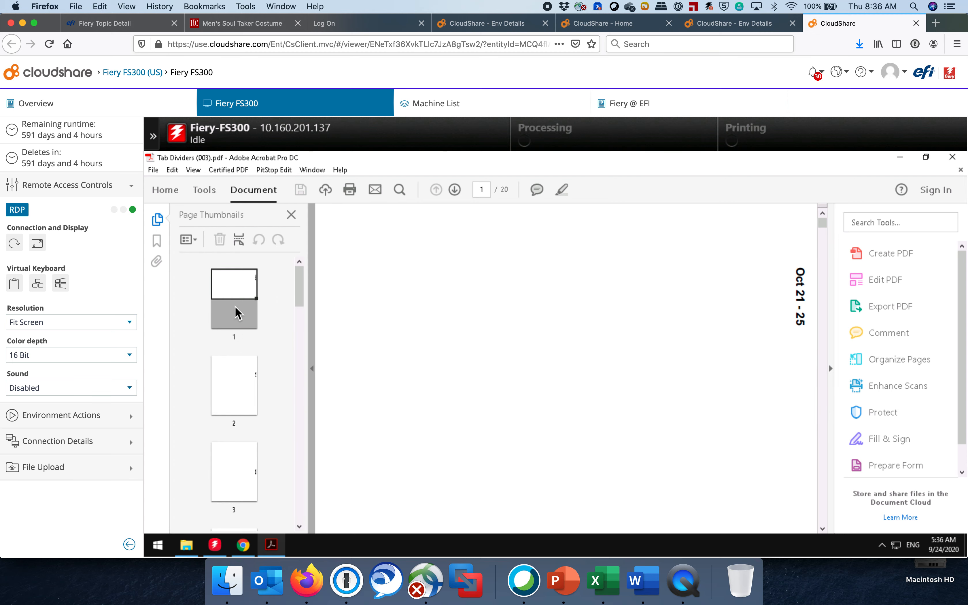
pyautogui.click(239, 391)
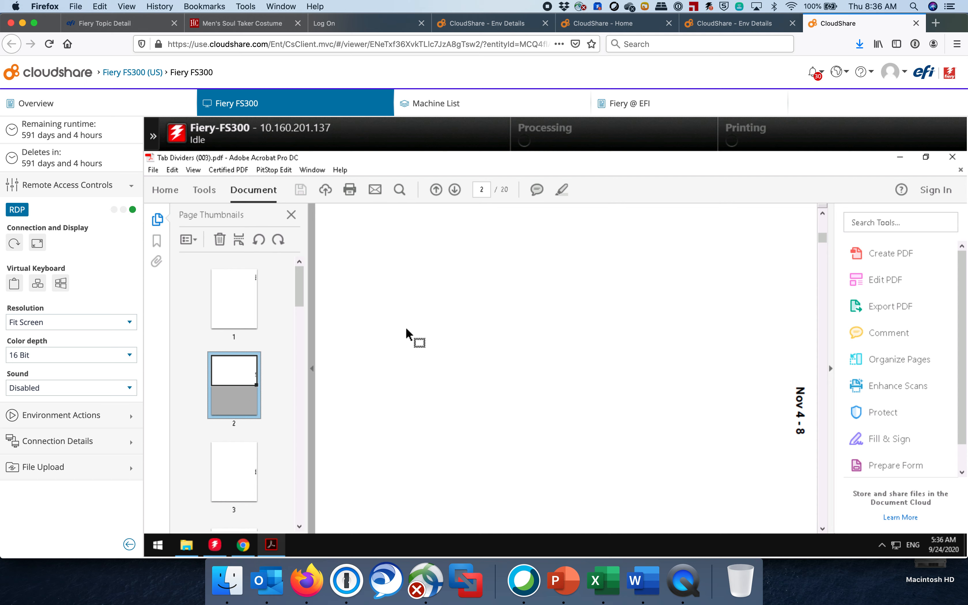
pyautogui.click(240, 309)
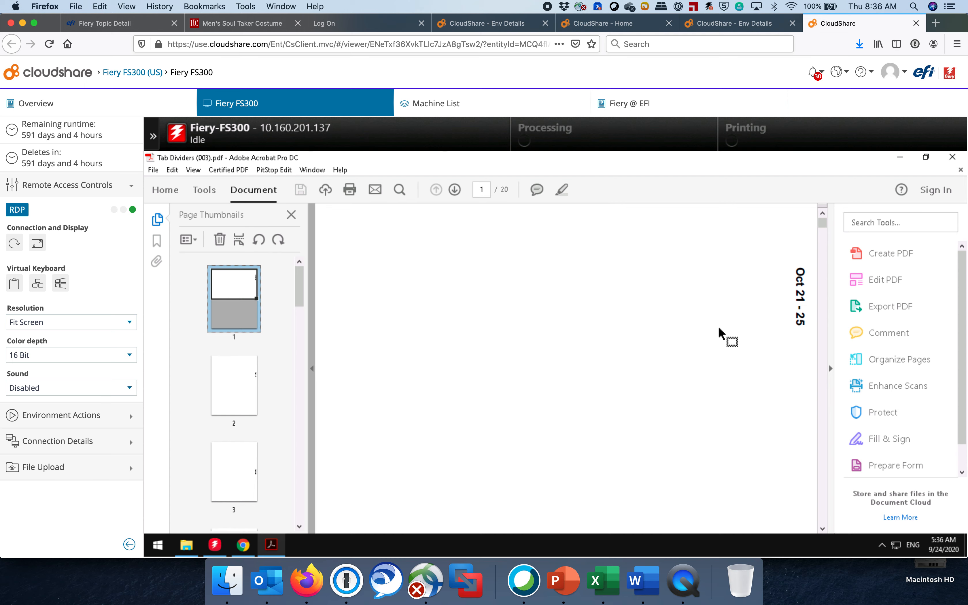
pyautogui.click(952, 157)
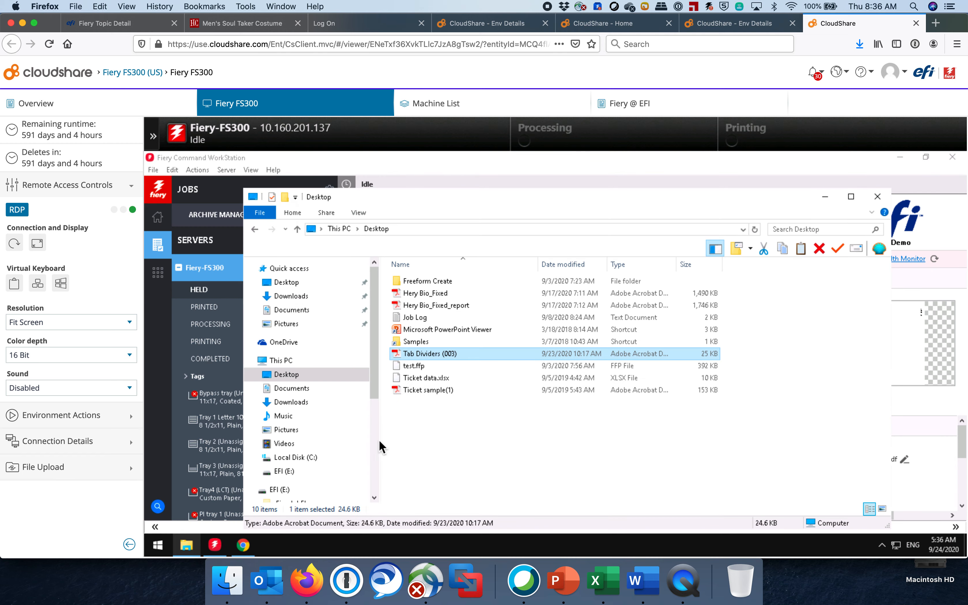
# Switch to Fiery Command WorkStation and open the third held job, a Tab Dividers (003).pdf, in JobMaster.
pyautogui.click(216, 545)
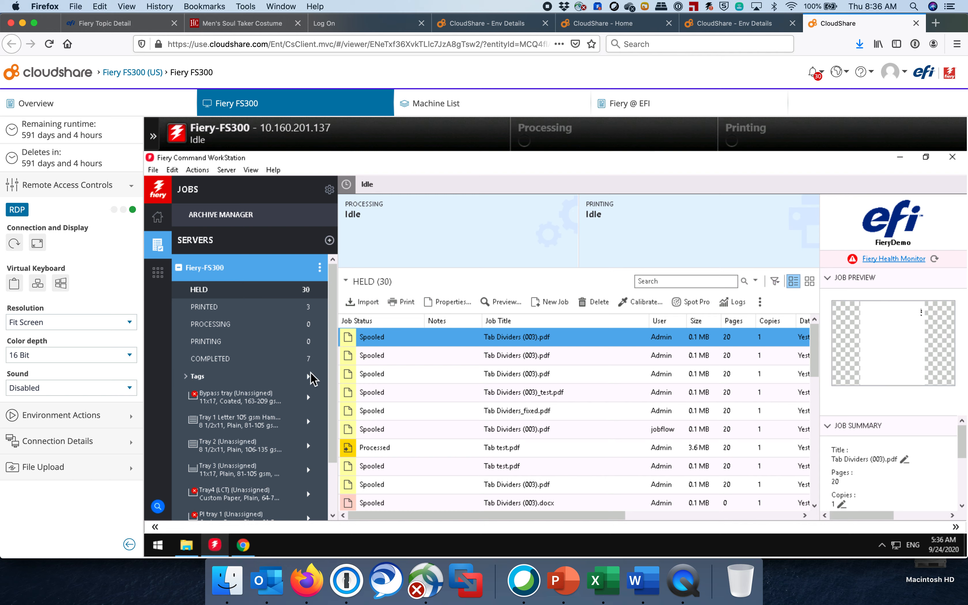
pyautogui.click(448, 374)
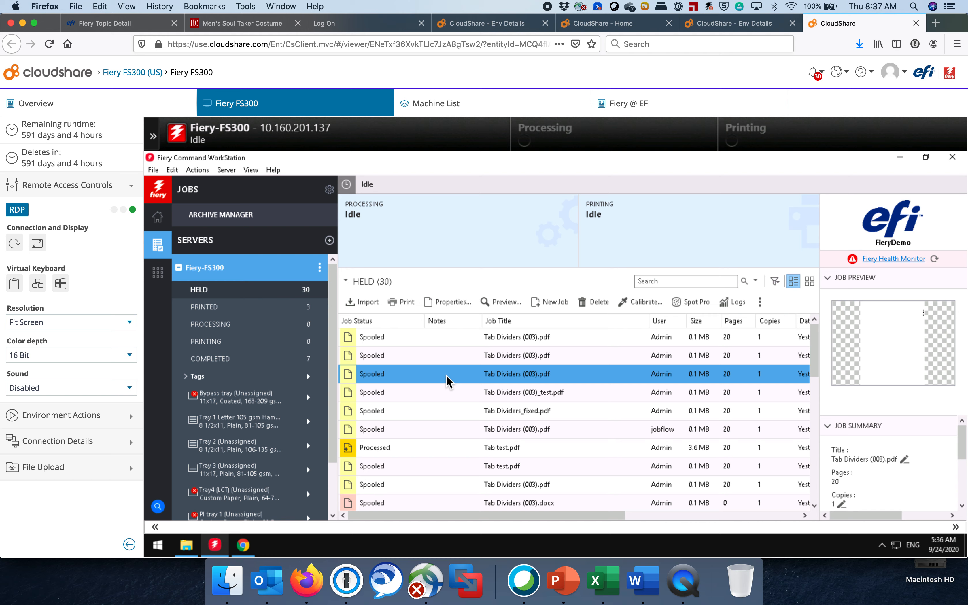
pyautogui.rightClick(447, 376)
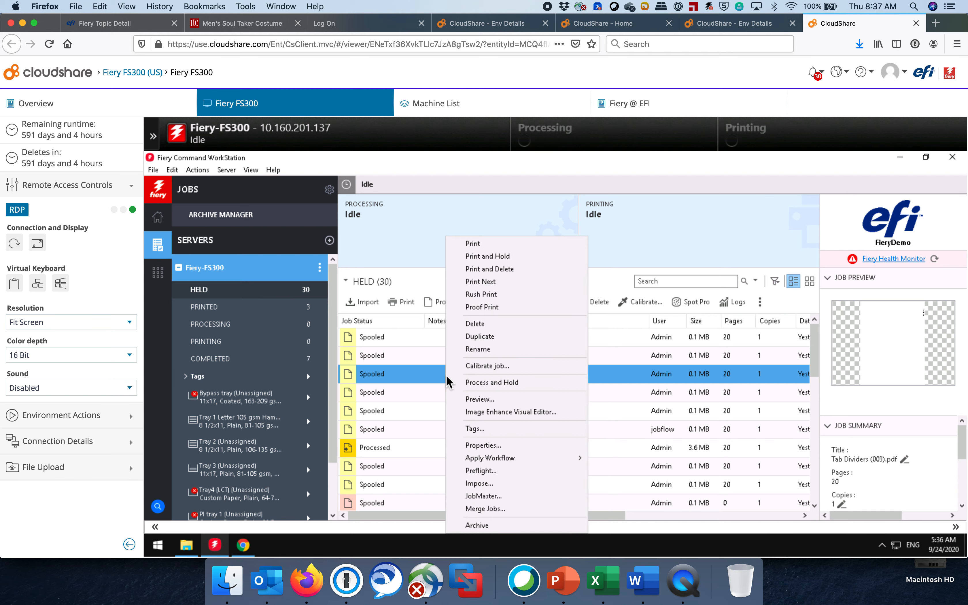
pyautogui.click(485, 497)
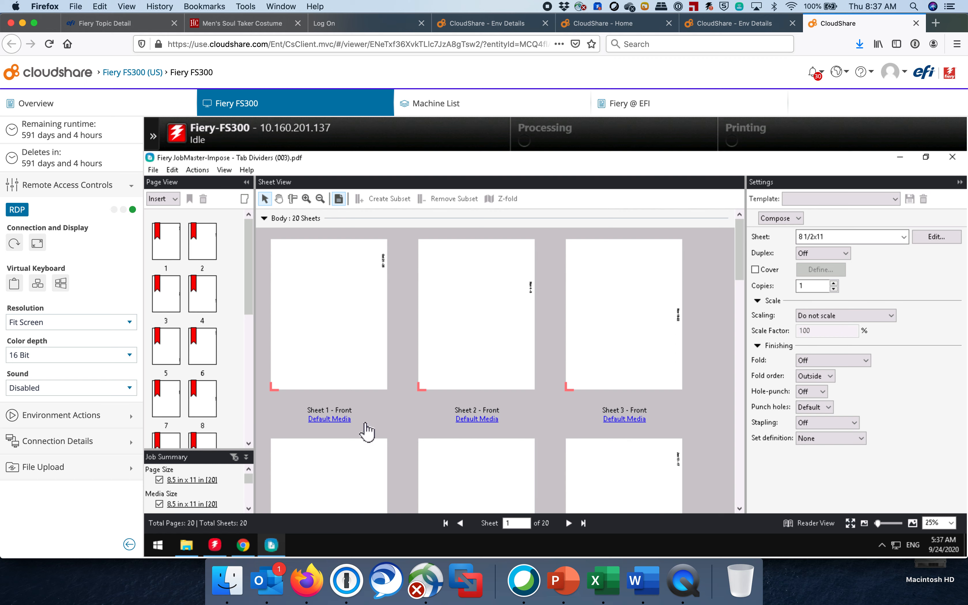
# Select all pages from 1 to 20 and convert them to a newly created tab type.
pyautogui.click(176, 257)
pyautogui.moveTo(249, 264); pyautogui.dragTo(246, 416)
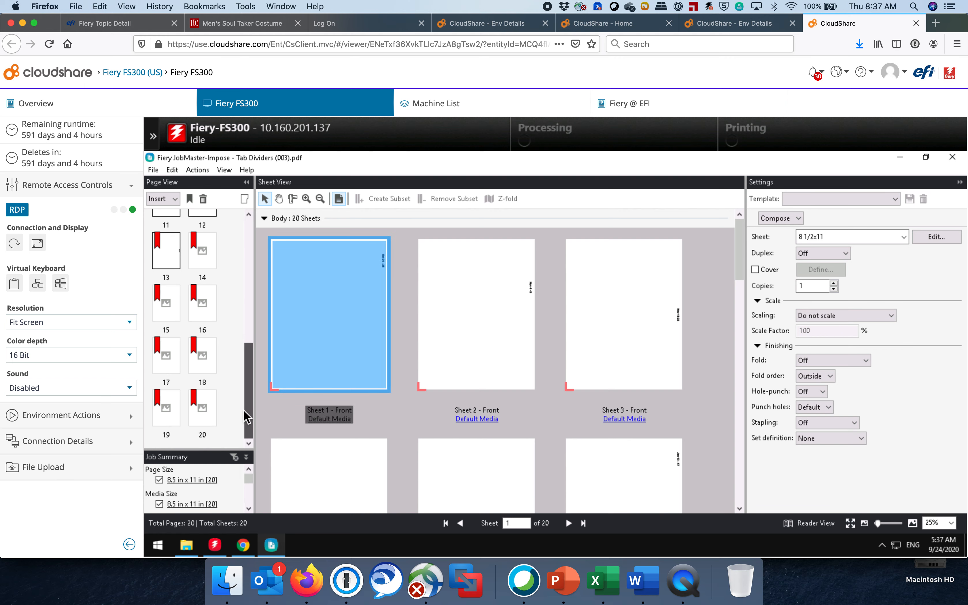
pyautogui.keyDown('shift'); pyautogui.click(206, 409); pyautogui.keyUp('shift')
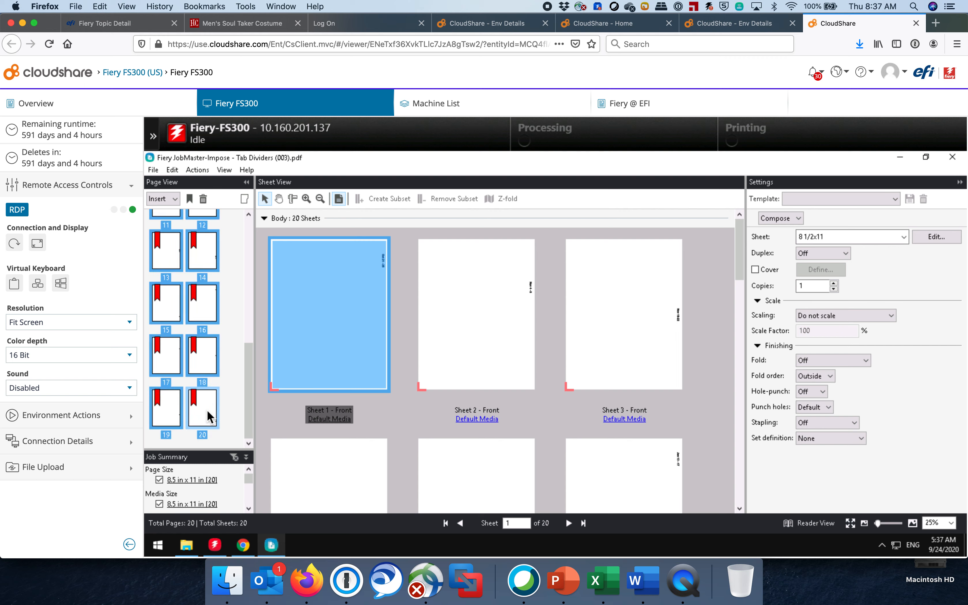
pyautogui.rightClick(206, 410)
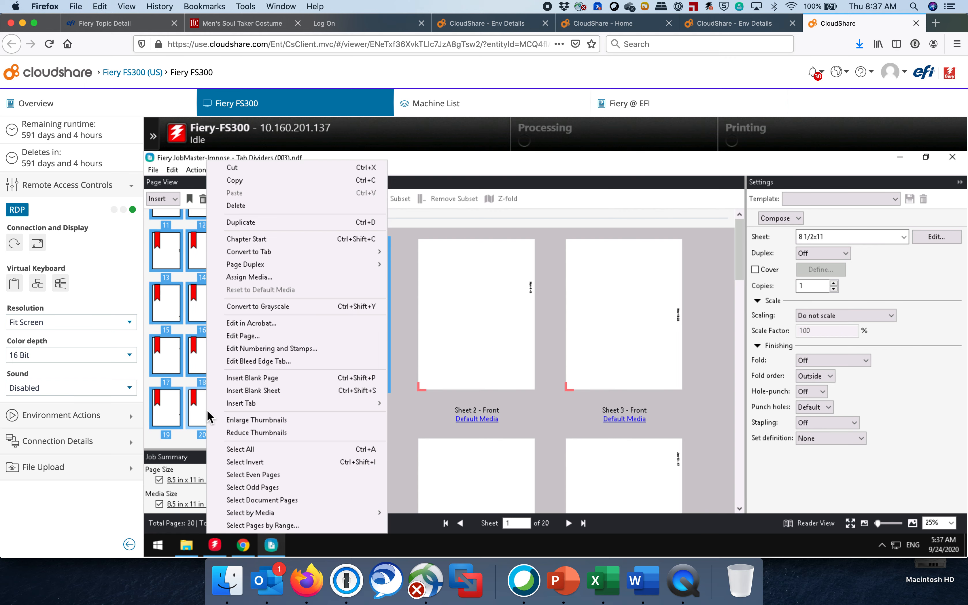
pyautogui.moveTo(280, 256)
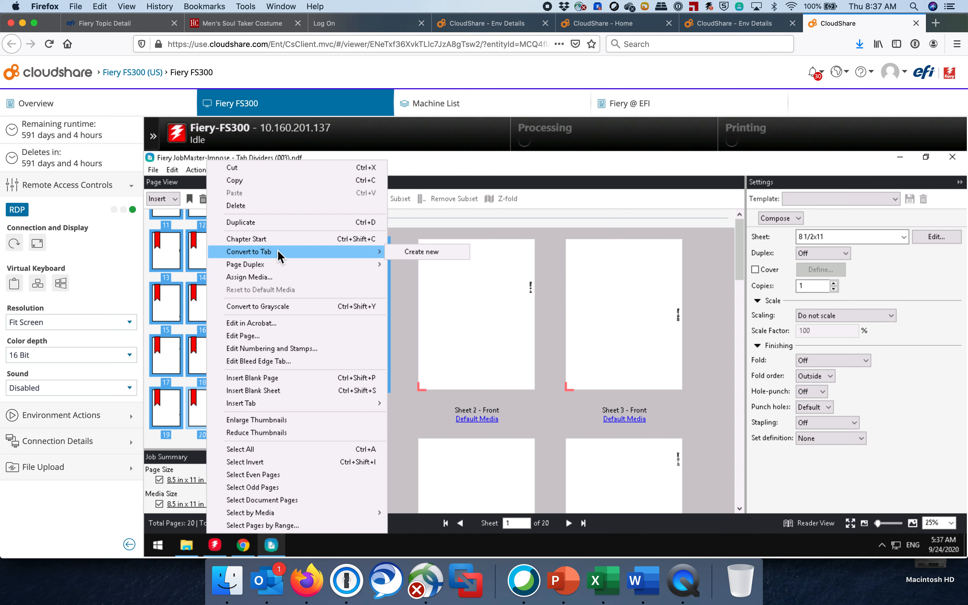
pyautogui.click(410, 253)
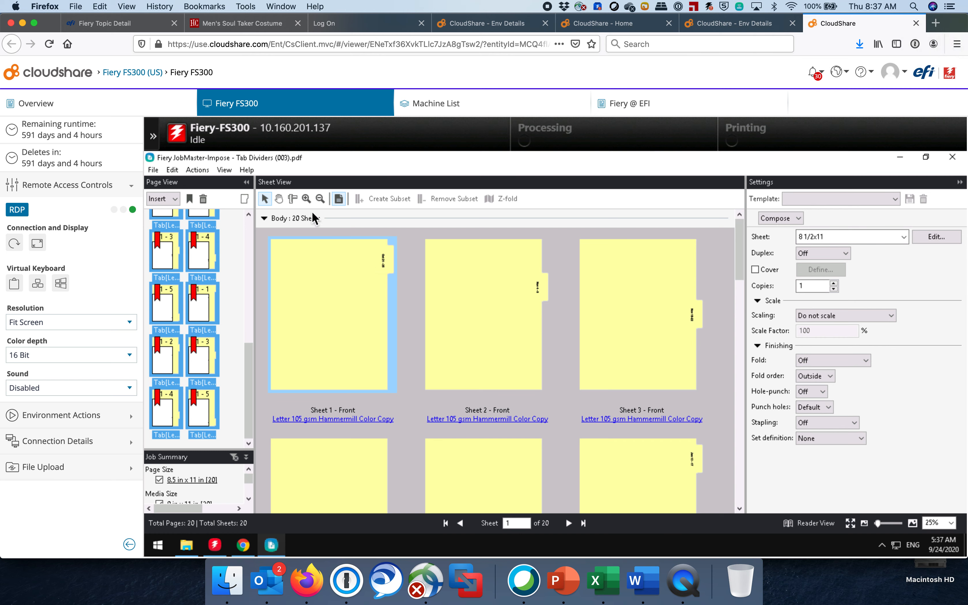
# Inspect the first tab sheet closely and set the selected tabs' media to a tab shift of 0.5 inch (12.7 mm).
pyautogui.click(307, 199)
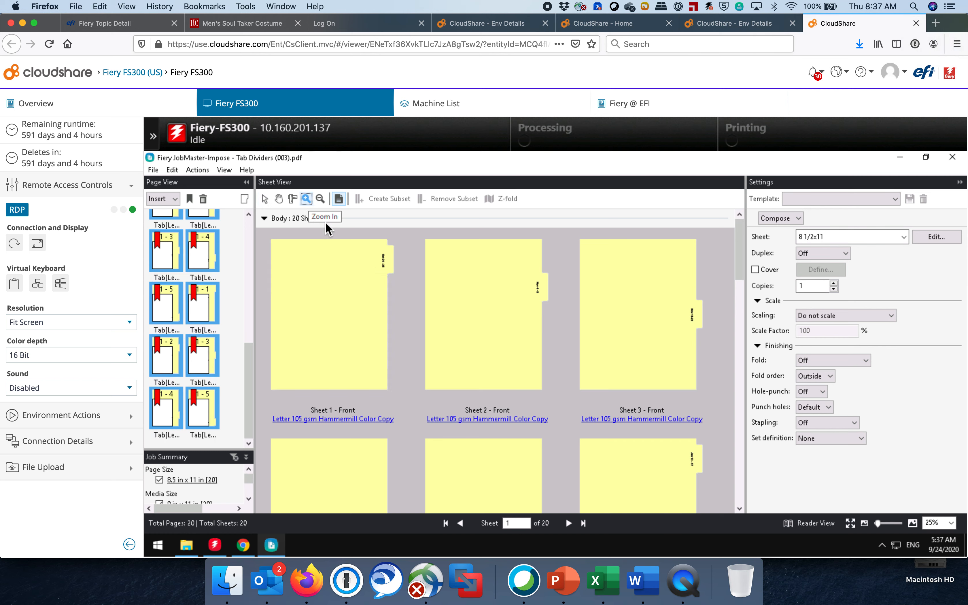
pyautogui.click(380, 266)
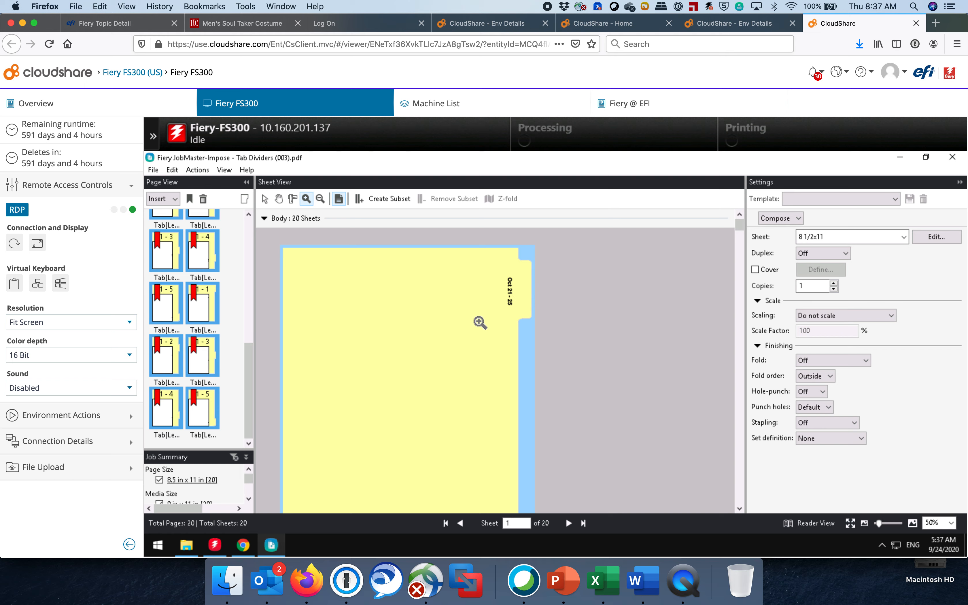
pyautogui.rightClick(206, 259)
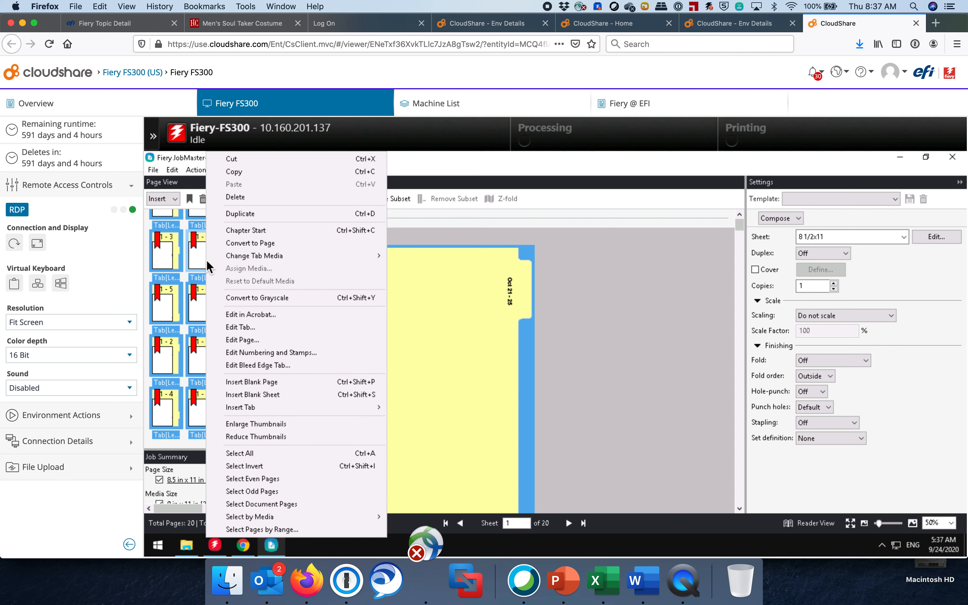
pyautogui.click(235, 327)
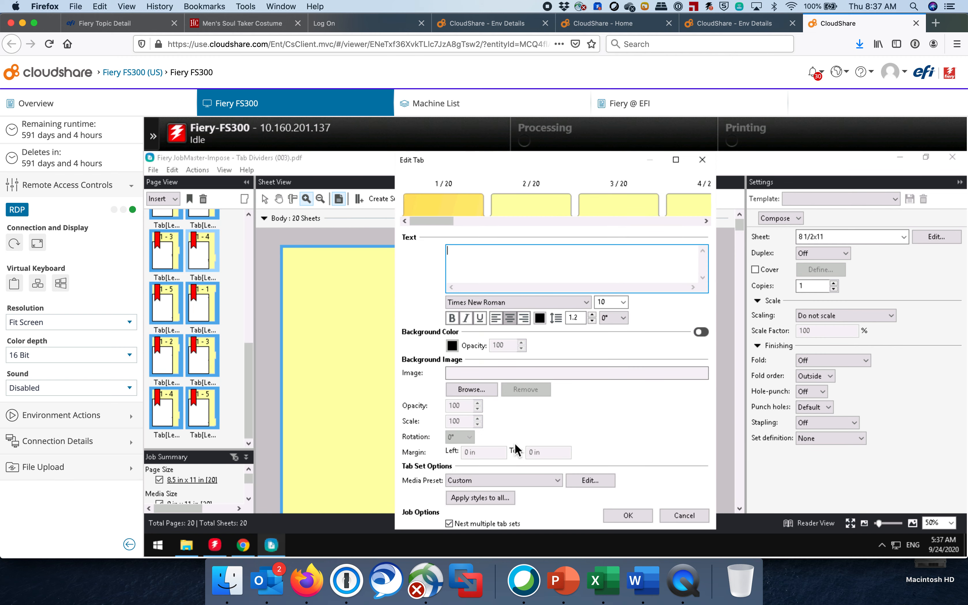
pyautogui.click(598, 480)
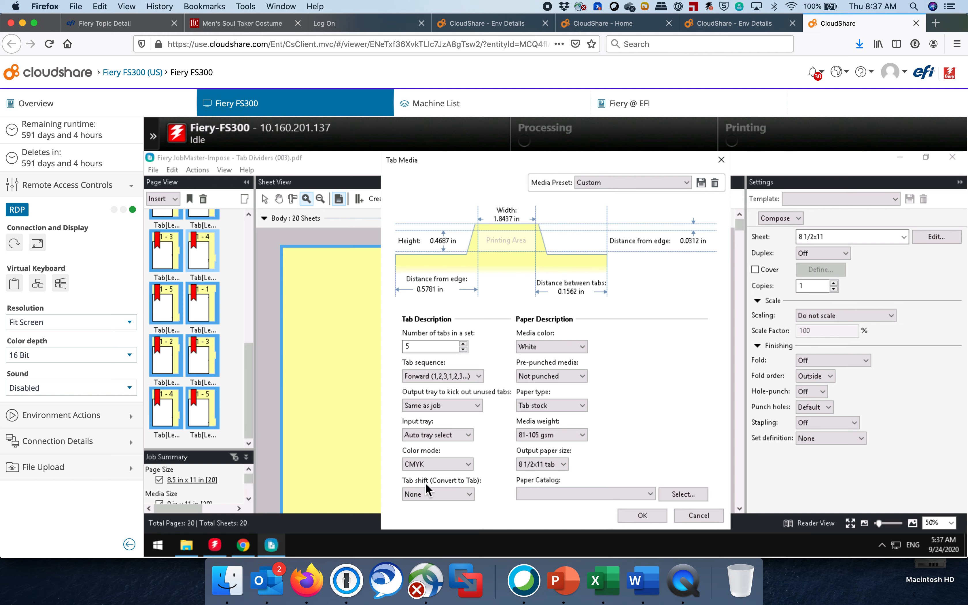
pyautogui.click(471, 494)
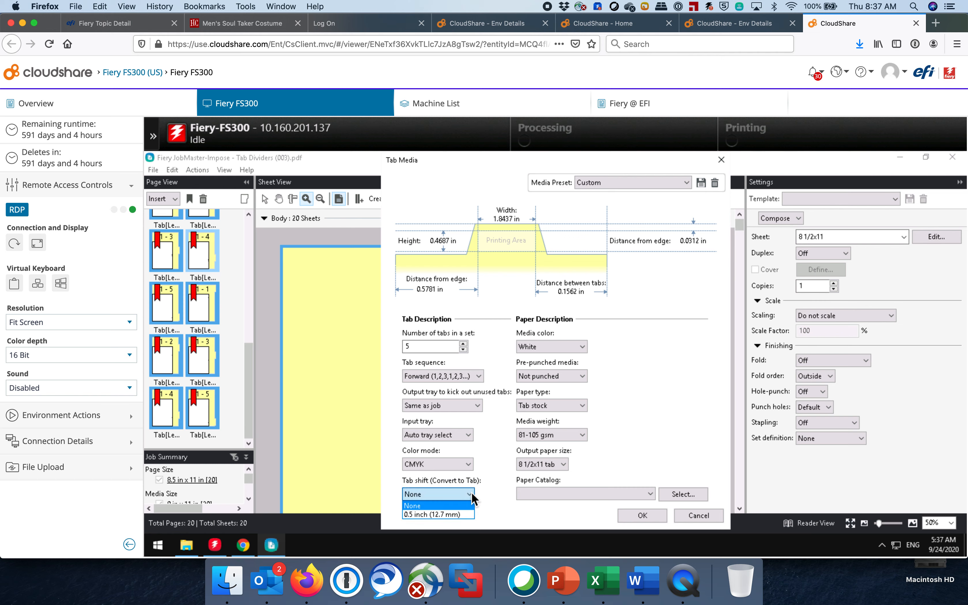
pyautogui.click(451, 514)
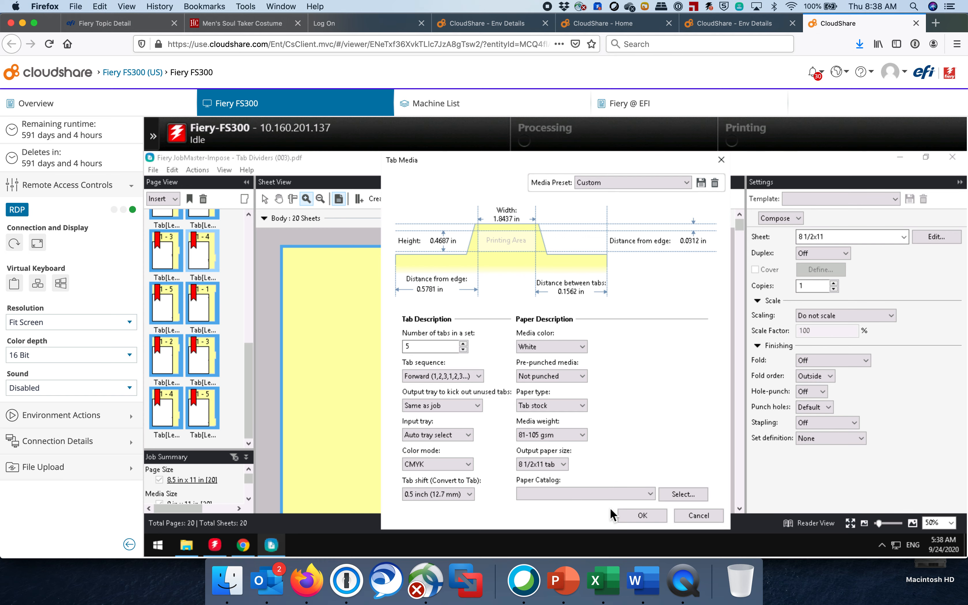
pyautogui.click(641, 517)
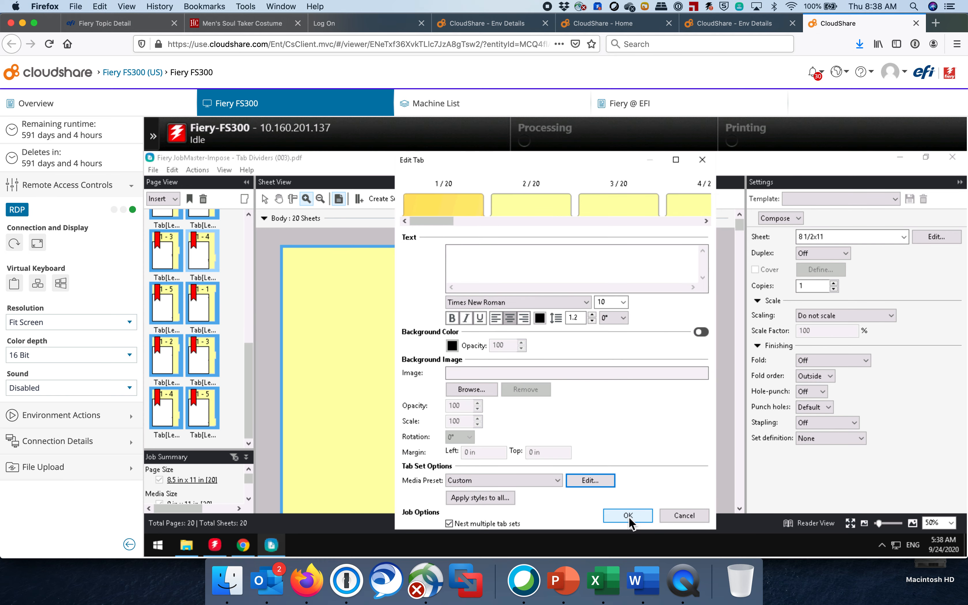
pyautogui.click(629, 516)
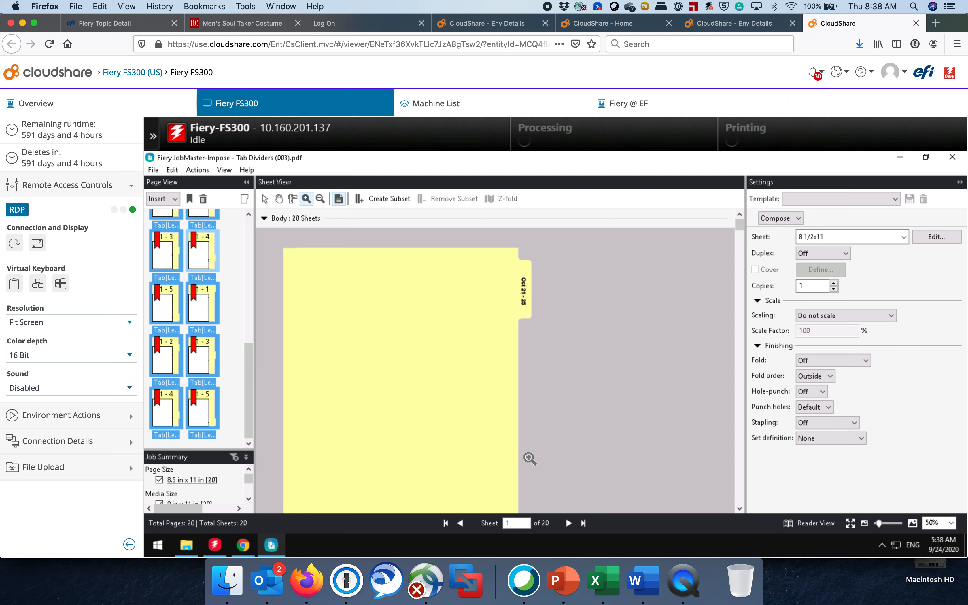
pyautogui.click(910, 204)
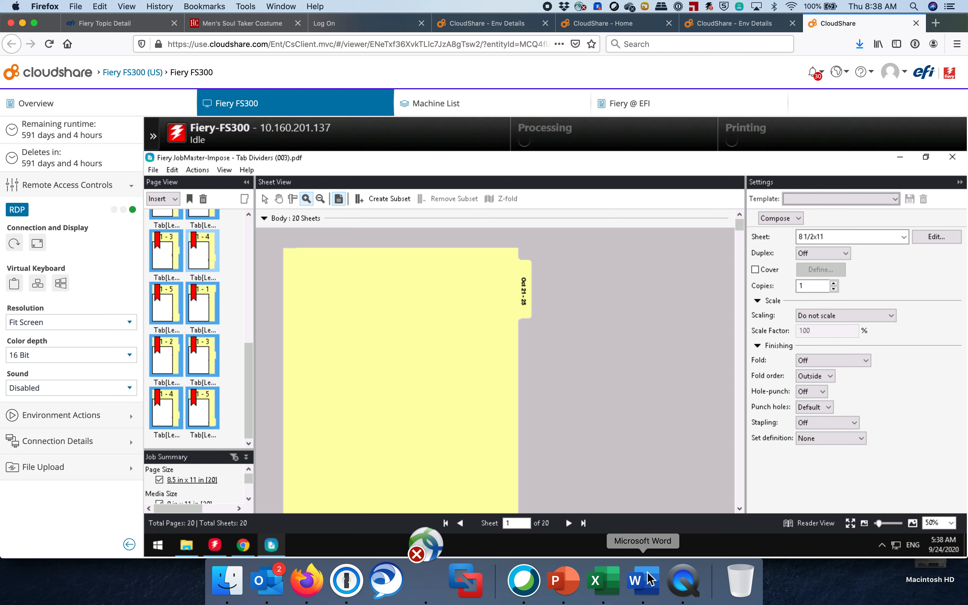
# Close the Tab Dividers (003).pdf job in JobMaster without saving the changes.
pyautogui.click(952, 156)
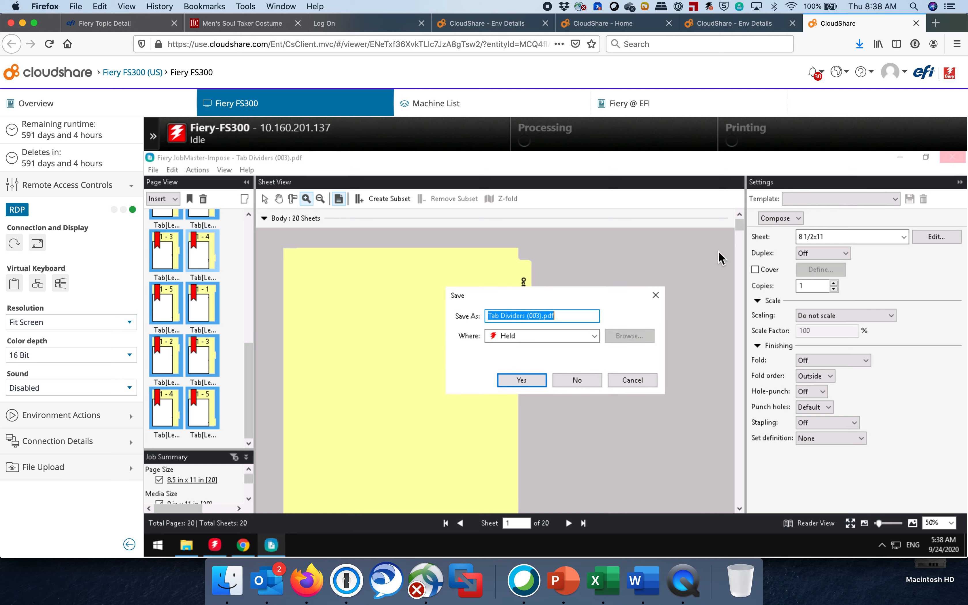
pyautogui.click(582, 378)
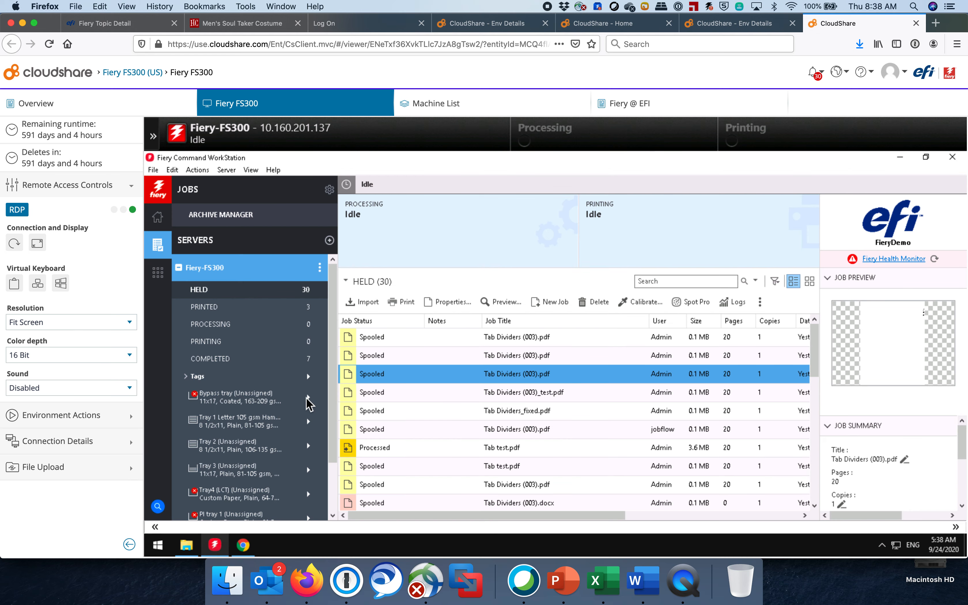
# Bring the desktop file Tab Dividers (003) into the Fiery-FS300 import dialog, review the available server presets, and cancel the import.
pyautogui.click(187, 546)
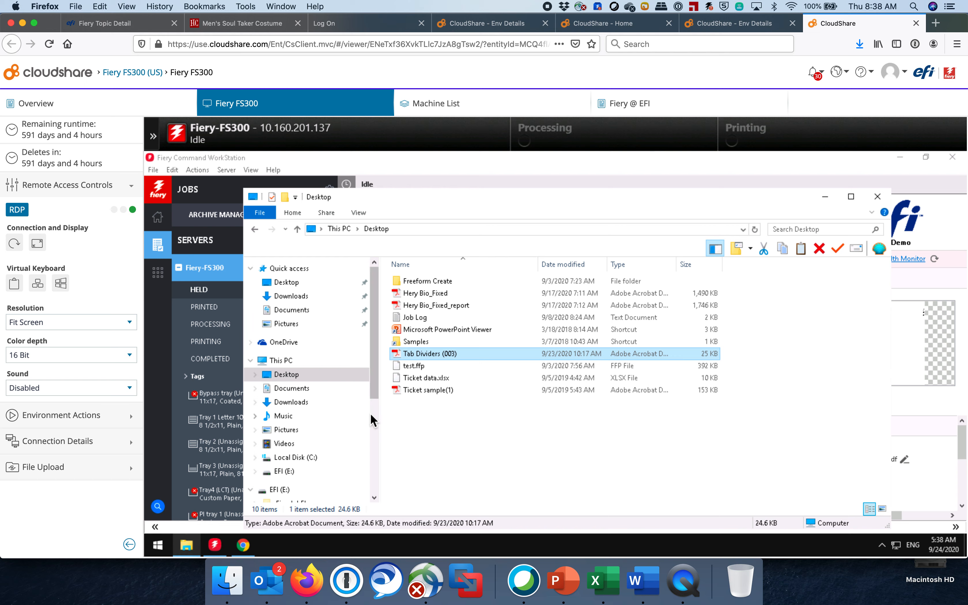
pyautogui.moveTo(438, 353); pyautogui.dragTo(222, 277)
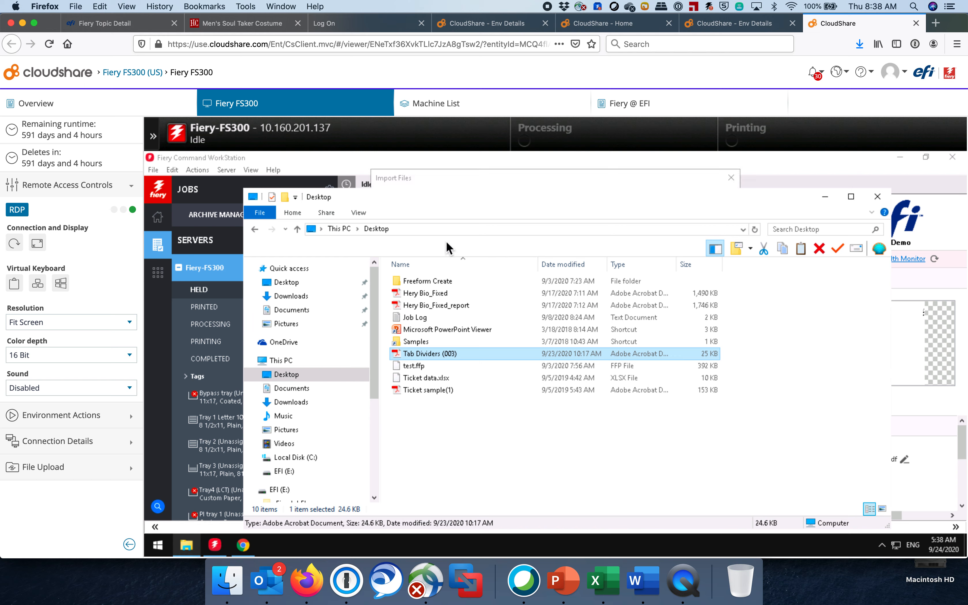
pyautogui.click(877, 196)
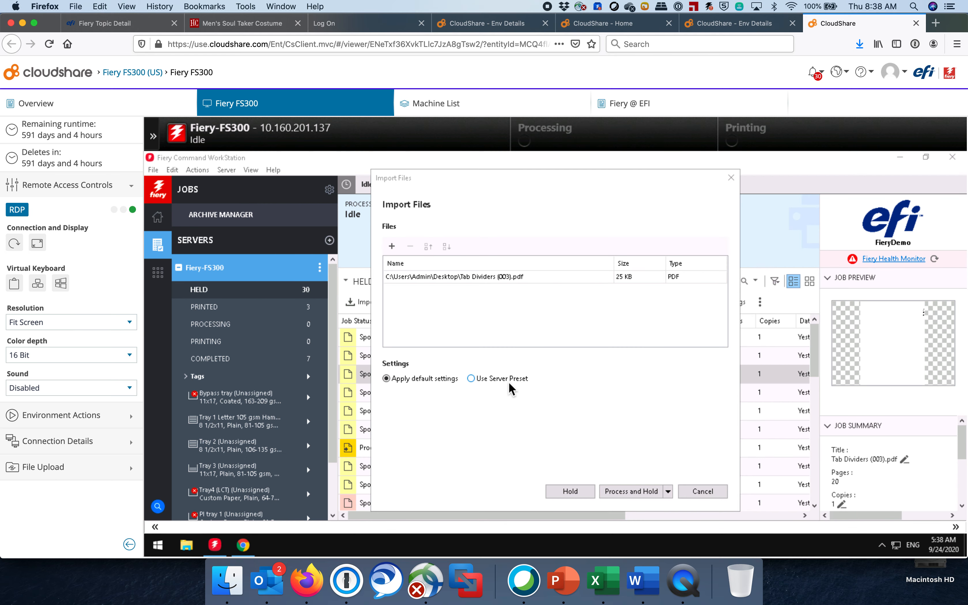
pyautogui.click(470, 379)
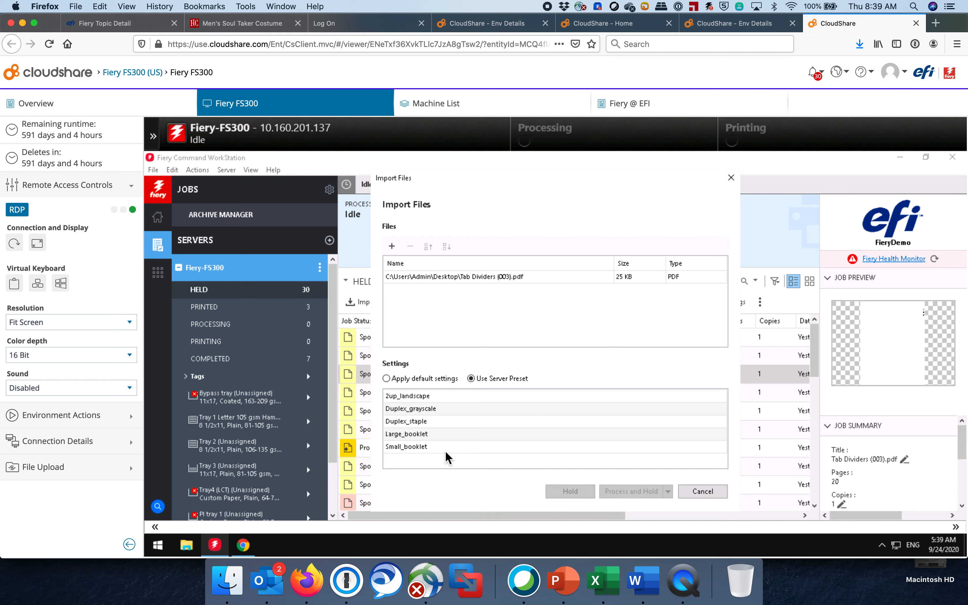
pyautogui.click(703, 492)
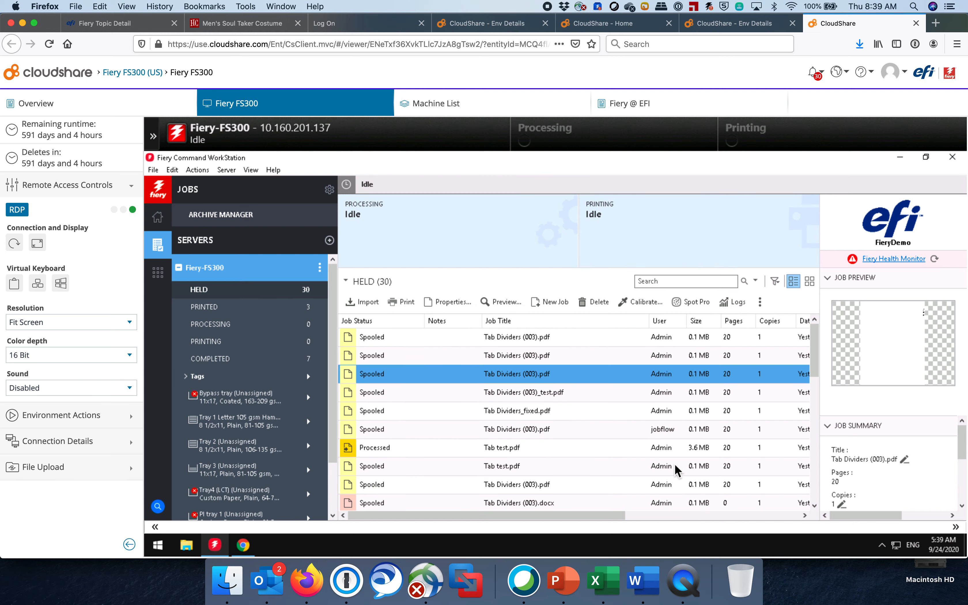
# Select the first Tab Dividers (003).pdf job in the held list.
pyautogui.click(467, 341)
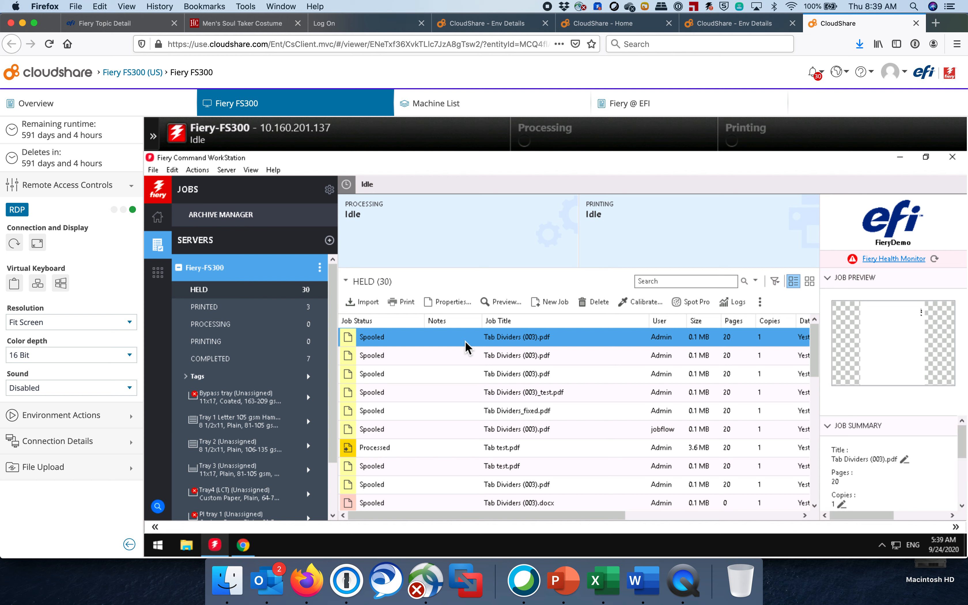